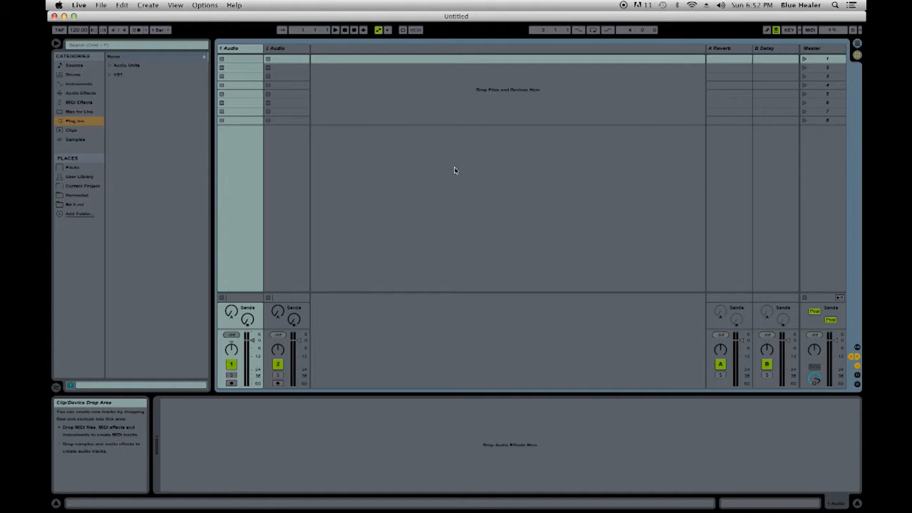
- Add the Ableton class folder from Finder to the browser's Places in Ableton Live
mouse_move(62, 98)
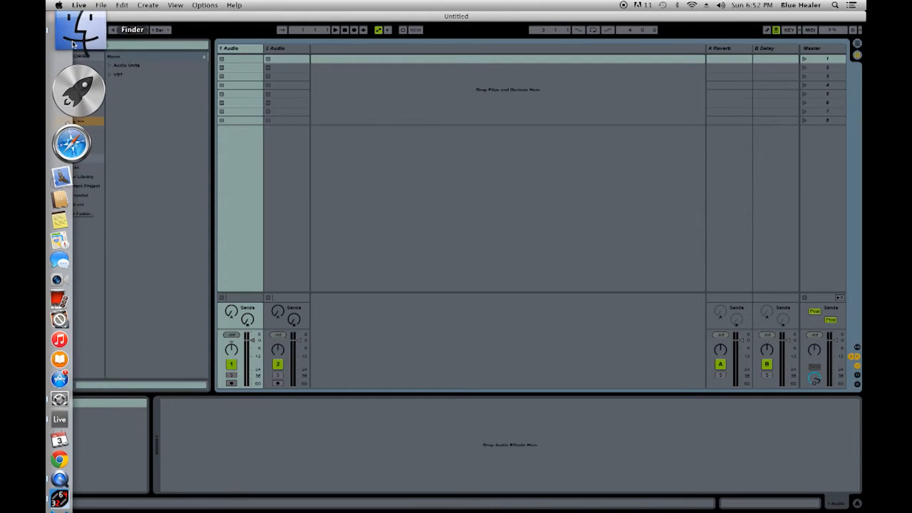
click(72, 45)
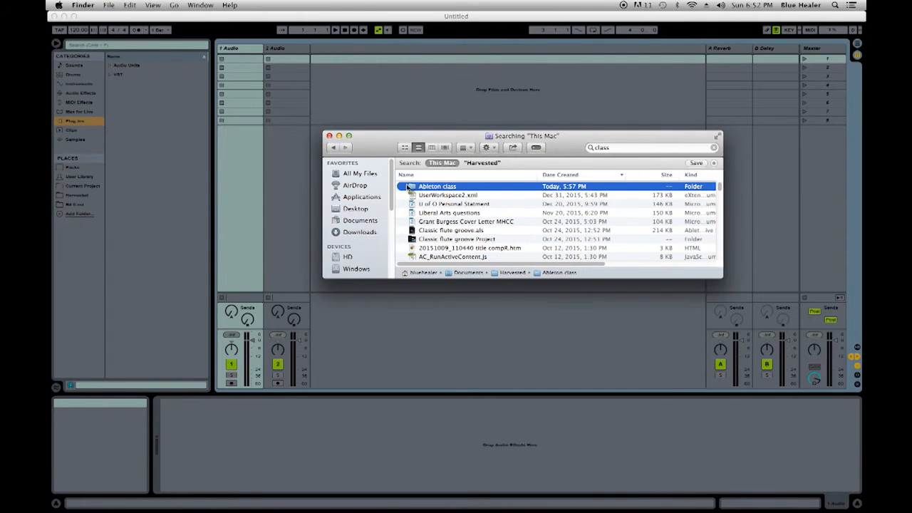
drag(412, 187, 78, 223)
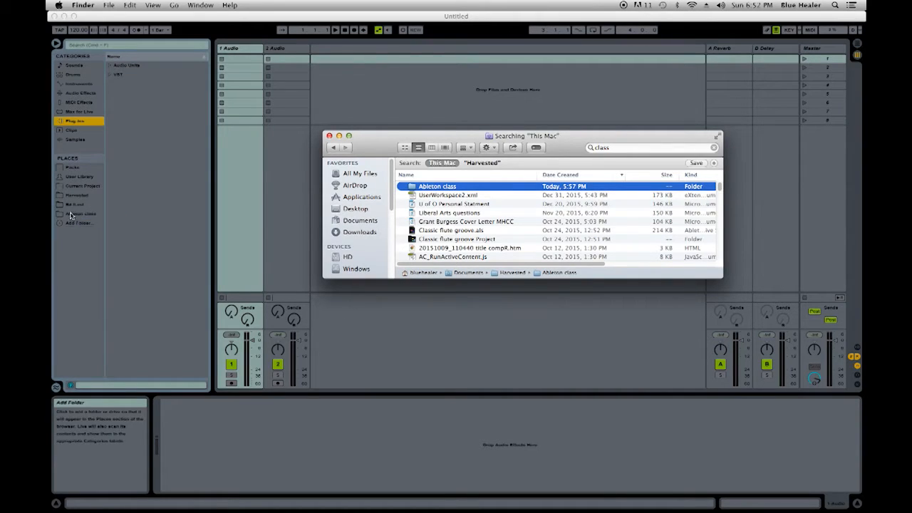
click(83, 246)
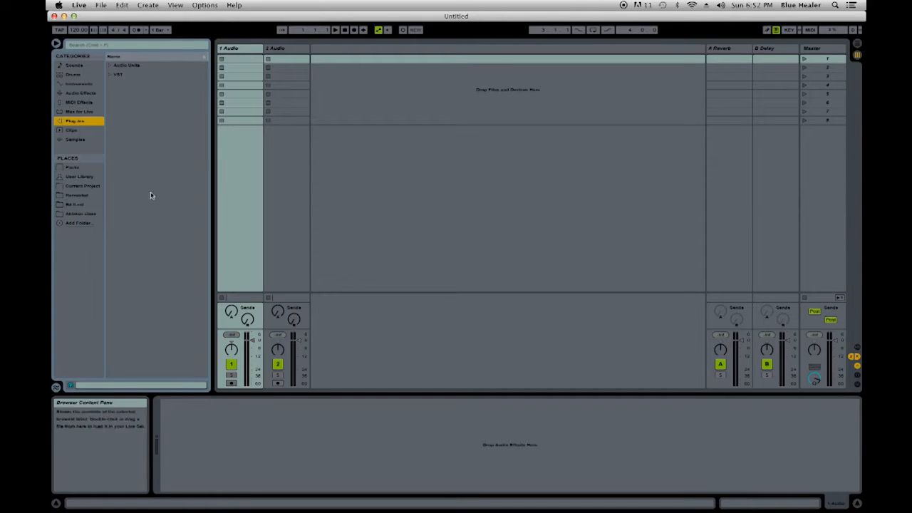
- Expand the Week 1 folder inside the Ableton class place and preview its hat, kick and snare samples
click(56, 45)
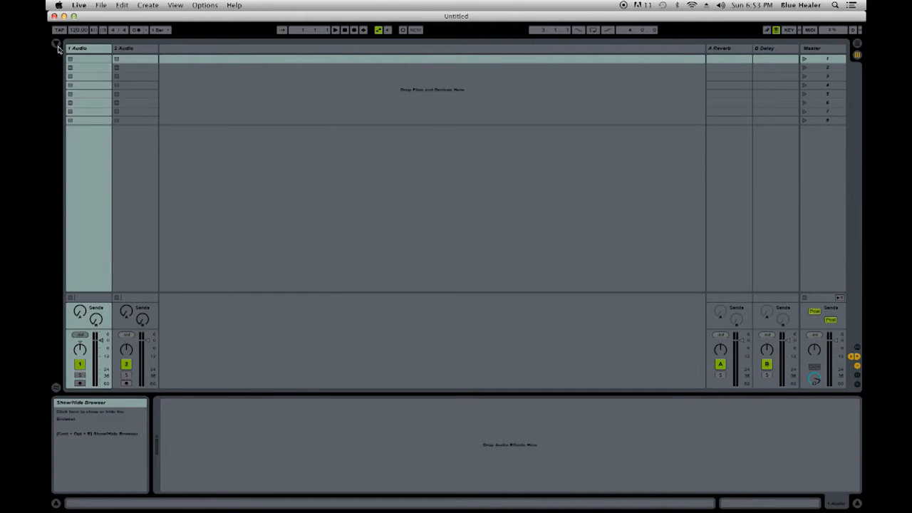
click(56, 46)
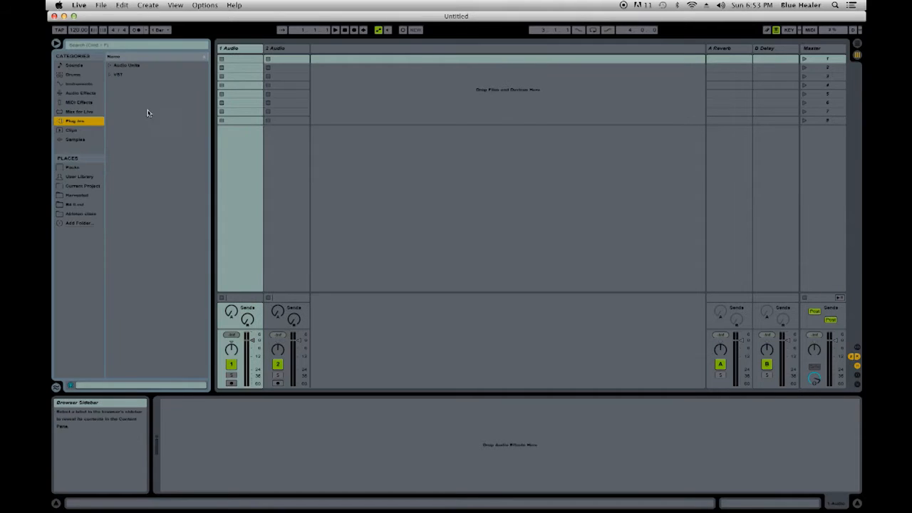
click(60, 217)
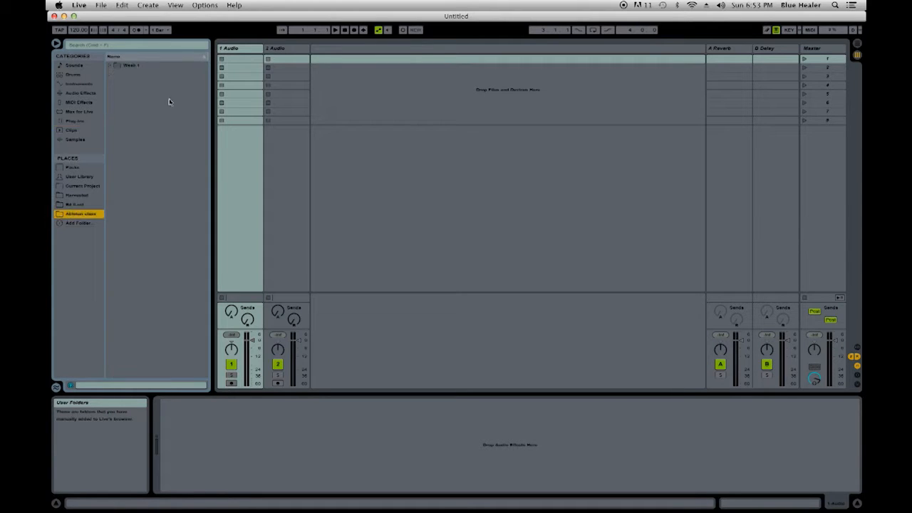
click(111, 65)
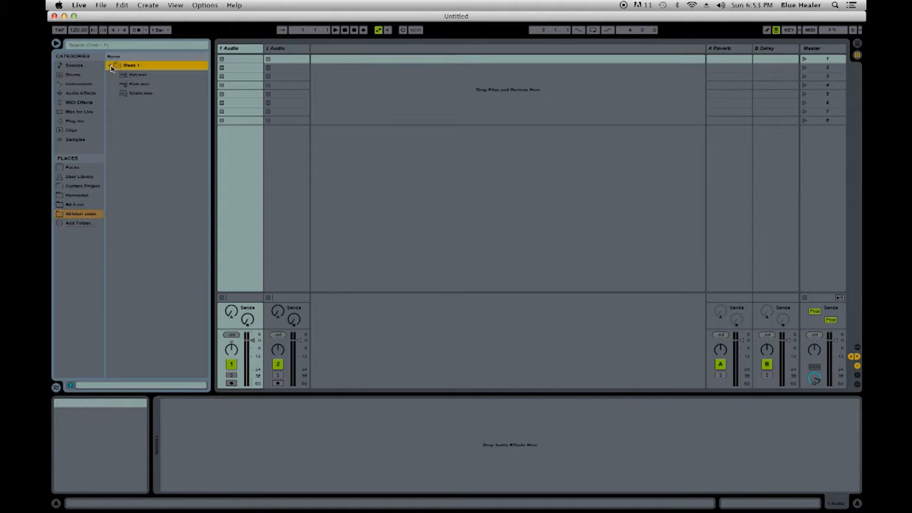
click(139, 76)
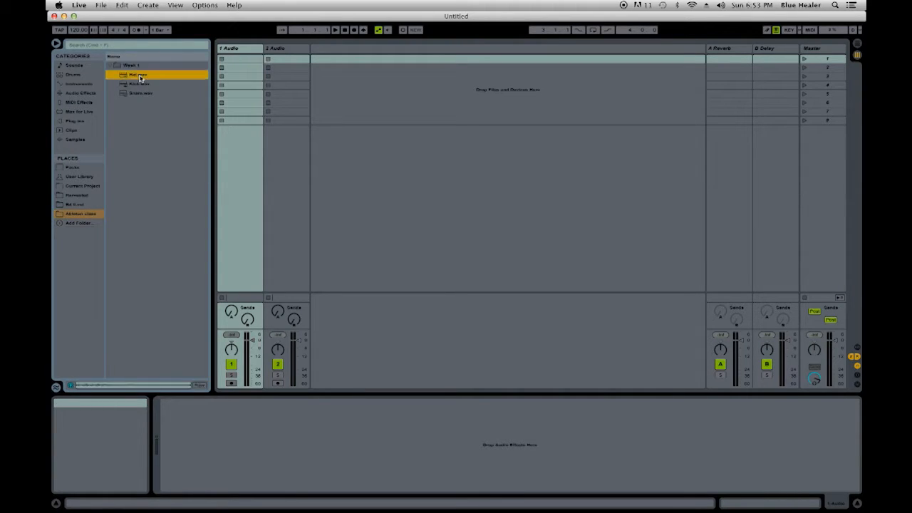
click(125, 85)
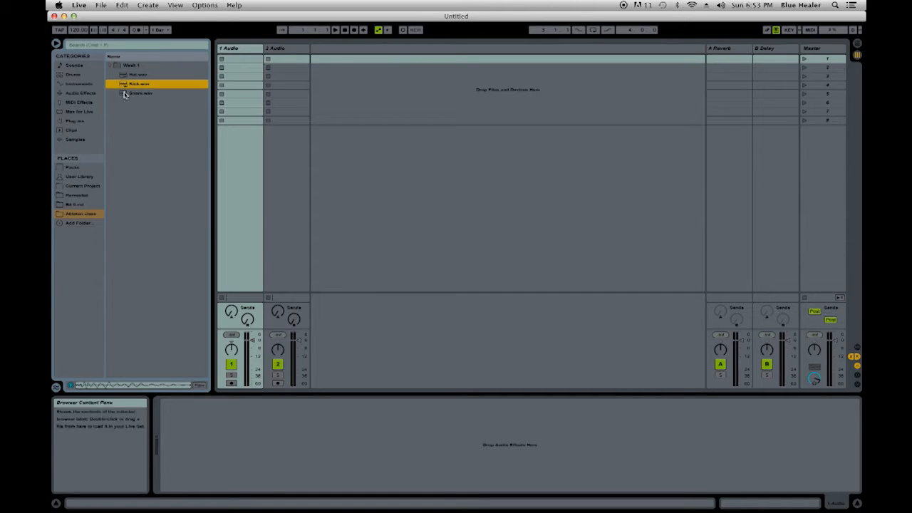
click(125, 94)
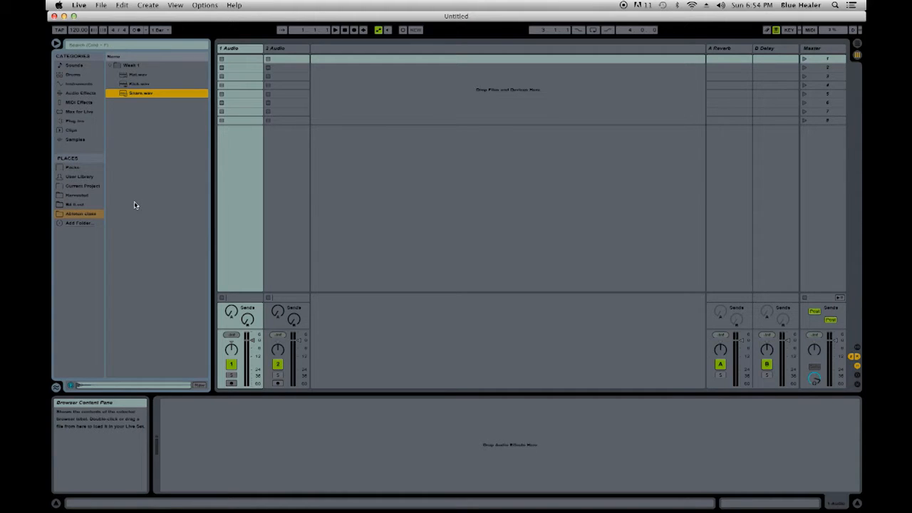
- Add an empty Drum Rack as a new track and delete the two default audio tracks
click(64, 75)
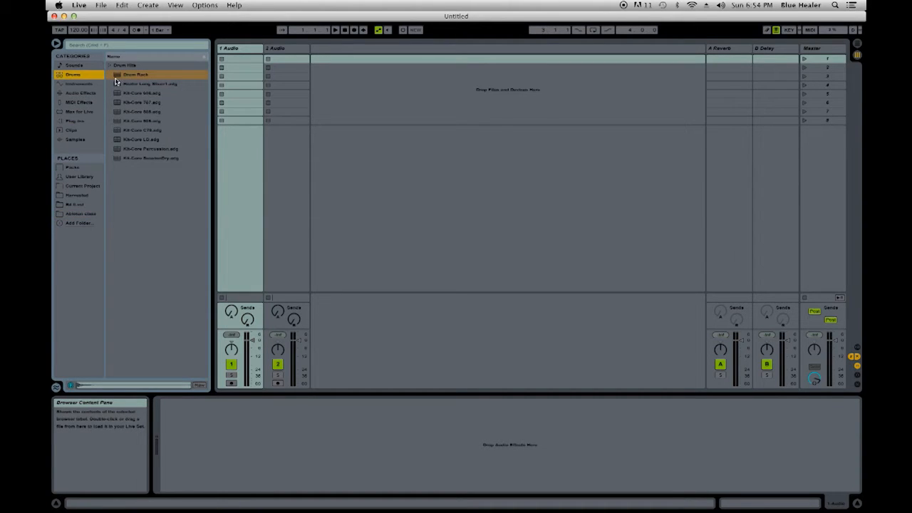
drag(118, 79, 338, 72)
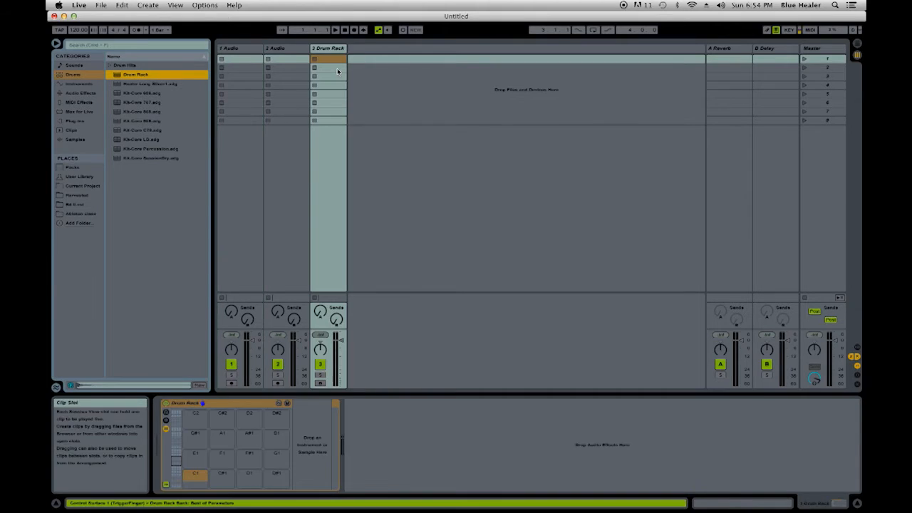
click(238, 50)
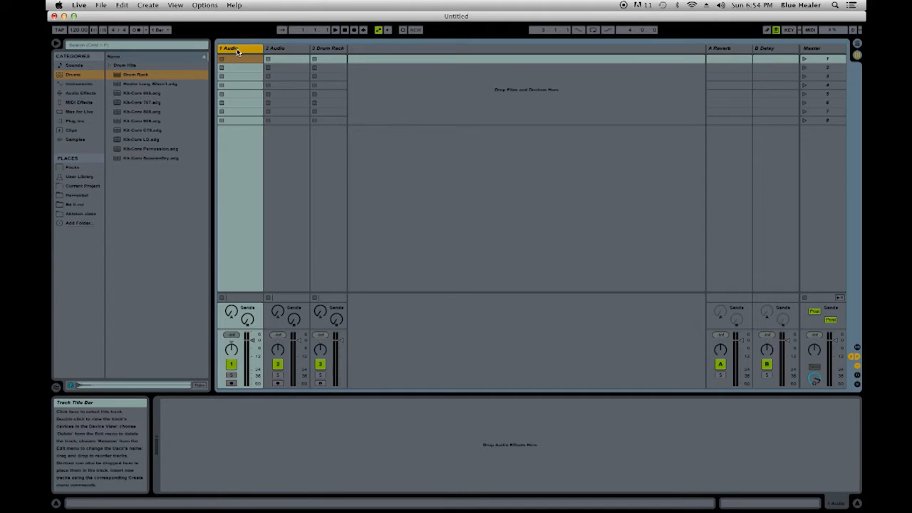
key(Delete)
key(Delete)
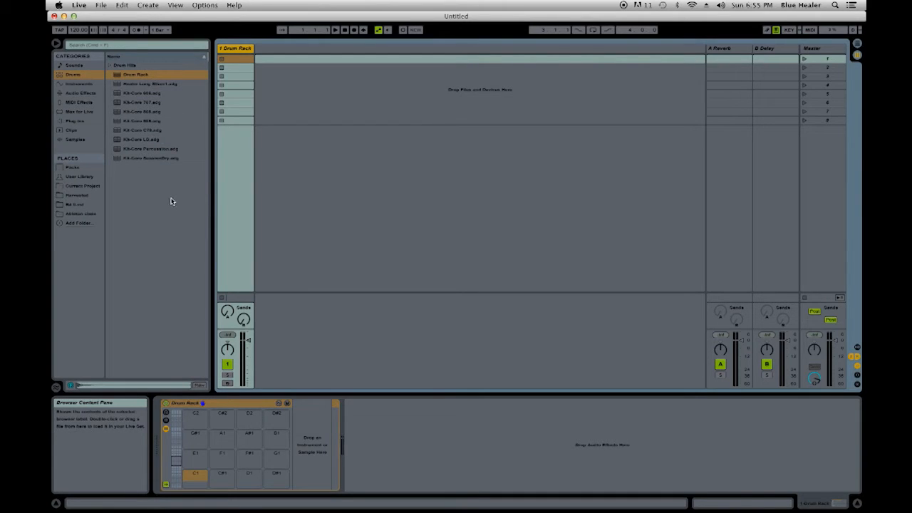
- Load Hat.wav from the Ableton class folder onto the Drum Rack's D1 pad and arm the track for recording
click(60, 215)
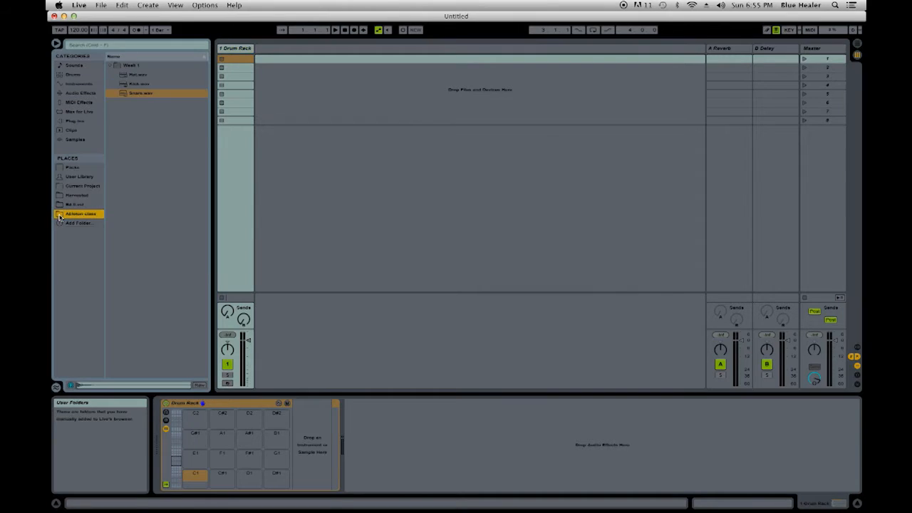
click(123, 77)
drag(249, 481, 249, 482)
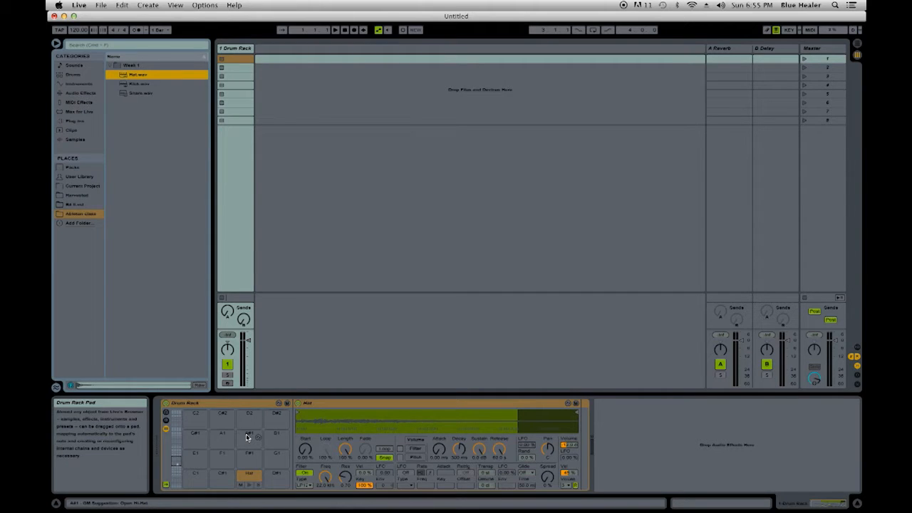
click(228, 384)
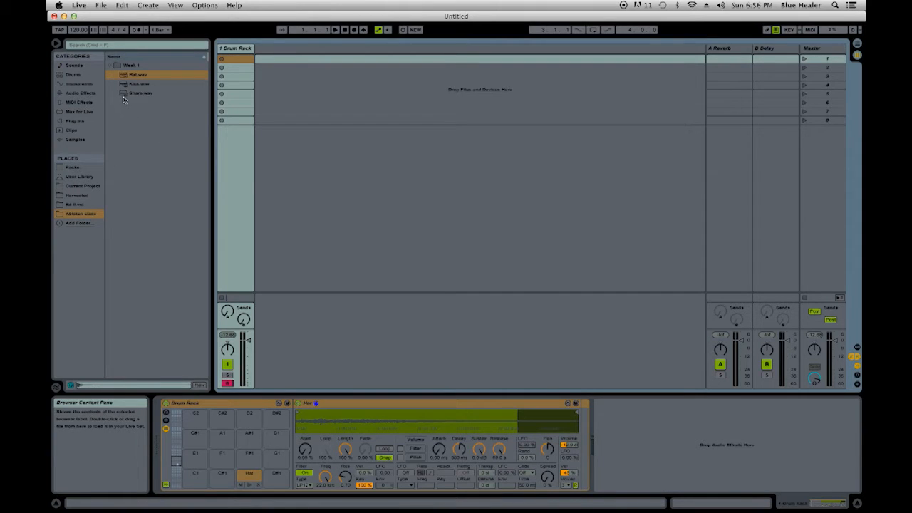
- Load Snare.wav onto the Drum Rack's C#1 pad and Kick.wav onto the C1 pad
drag(123, 96, 227, 479)
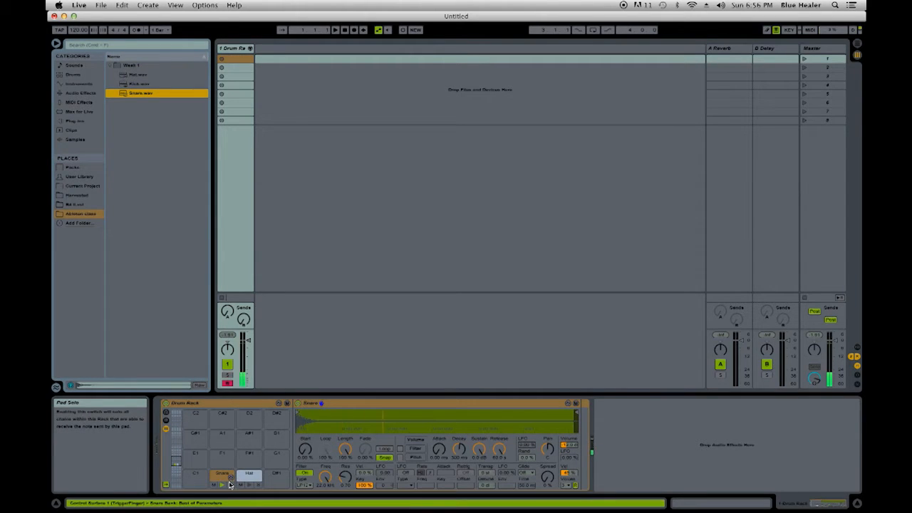
drag(121, 84, 175, 462)
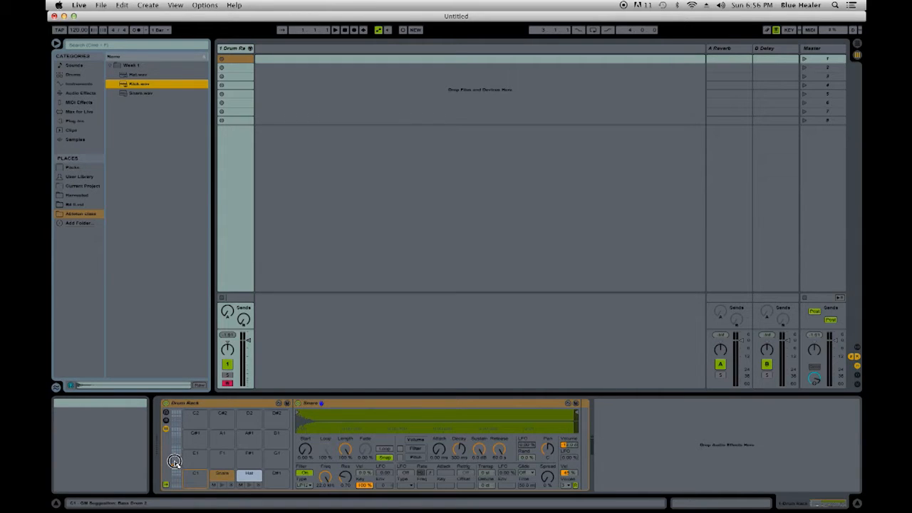
drag(175, 462, 195, 478)
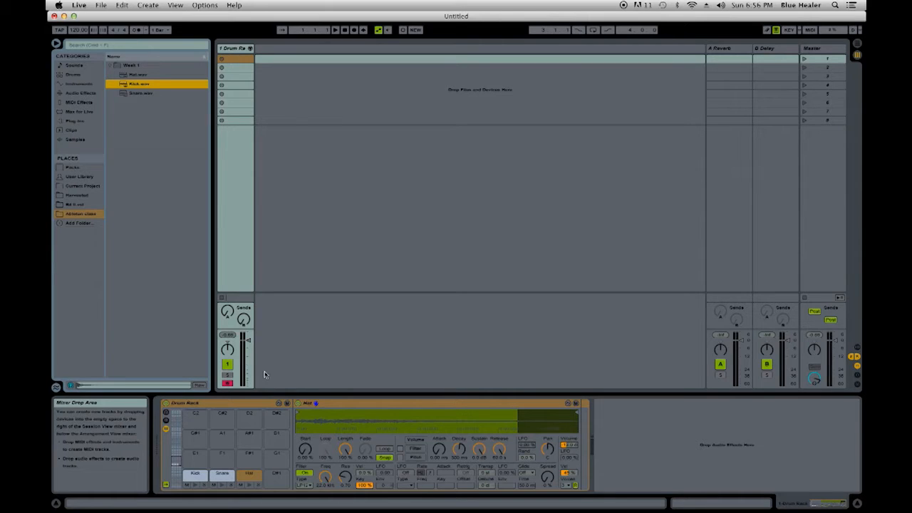
- Show the Drum Rack's chain list and audition the kick by playing its note repeatedly
click(166, 423)
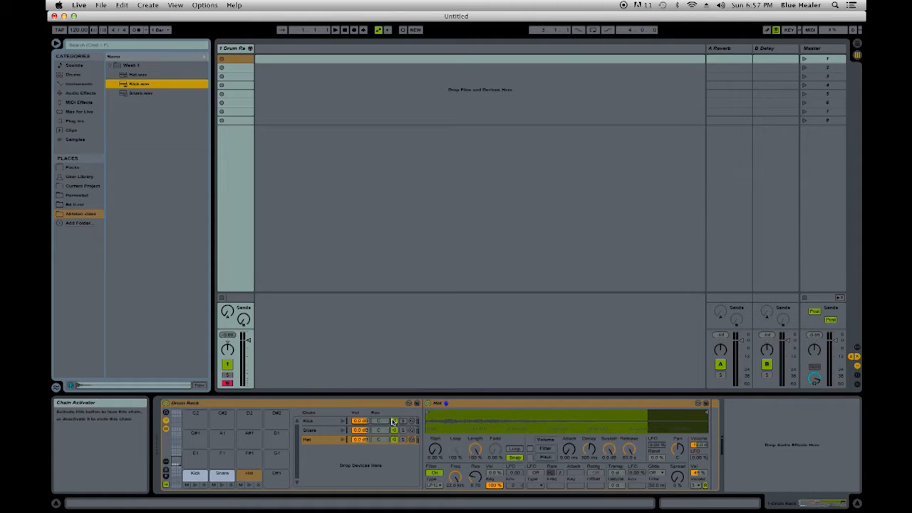
click(394, 424)
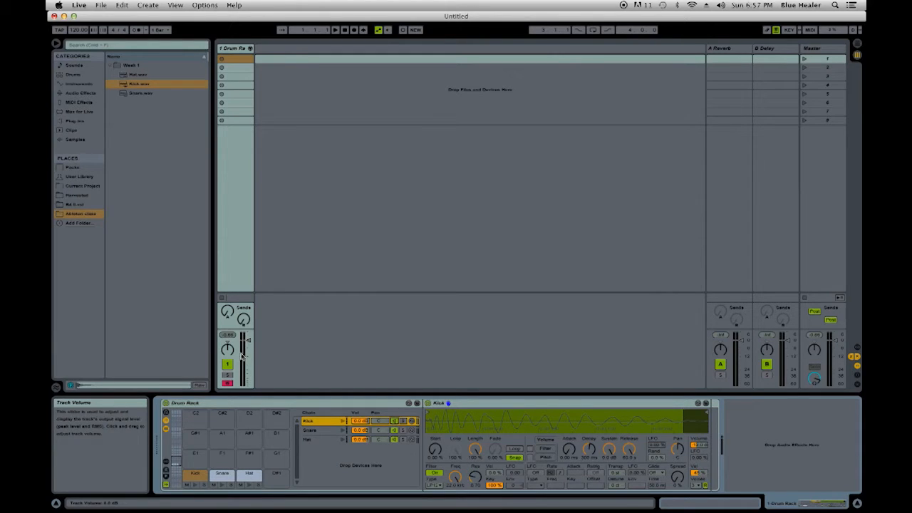
key(a)
key(a)
key(a)
key(a)
key(a)
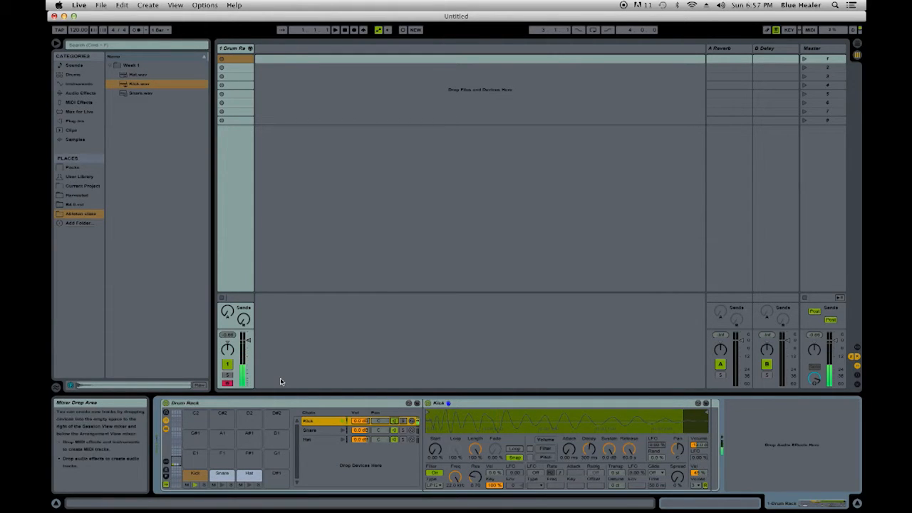
key(a)
key(a)
- Audition the snare and set its chain volume to -2.0 dB
key(w)
key(w)
key(w)
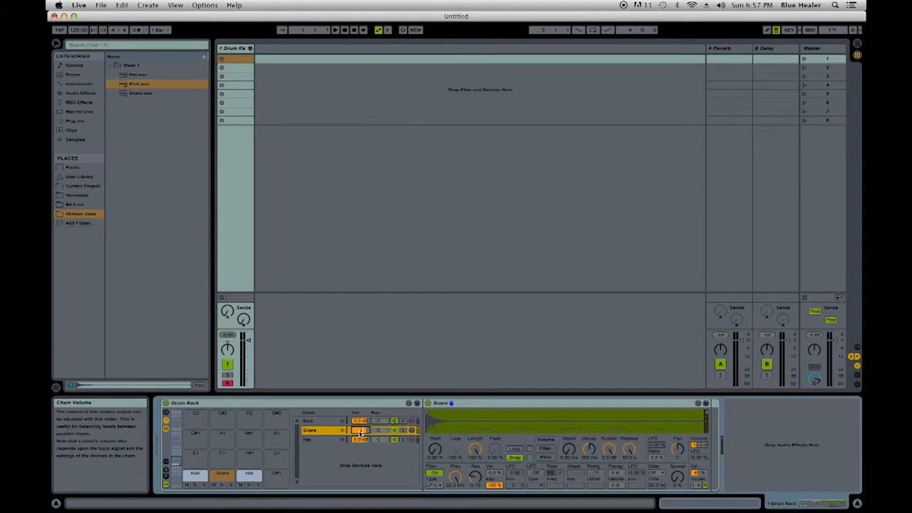
key(Return)
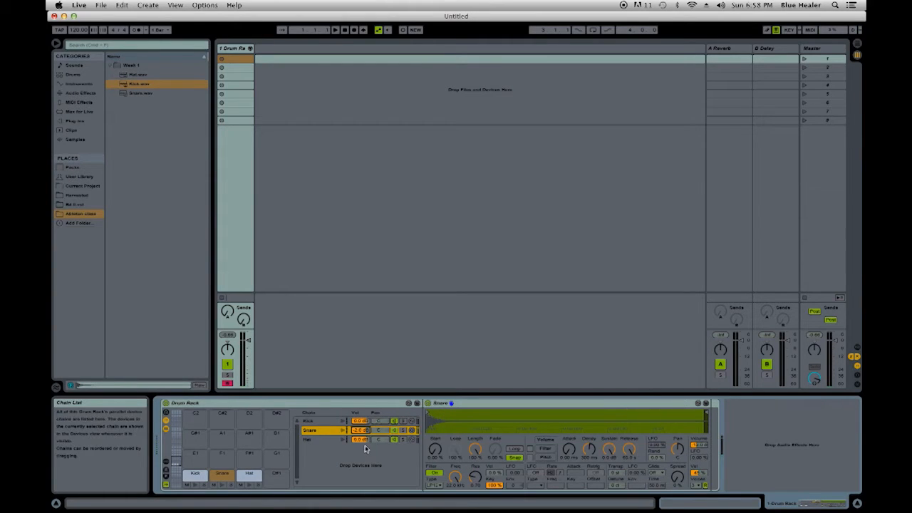
- Lower the hat chain's volume and check its balance by playing it against the snare
click(362, 442)
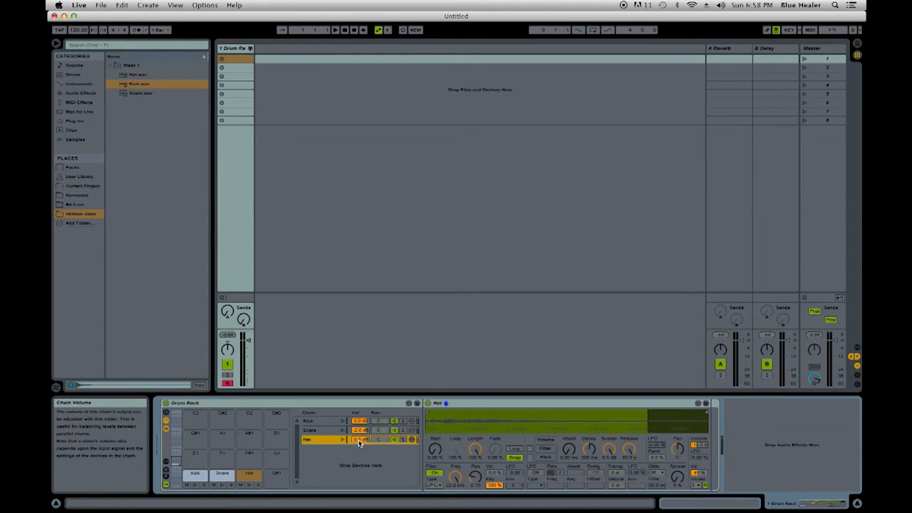
drag(360, 443, 360, 447)
key(s)
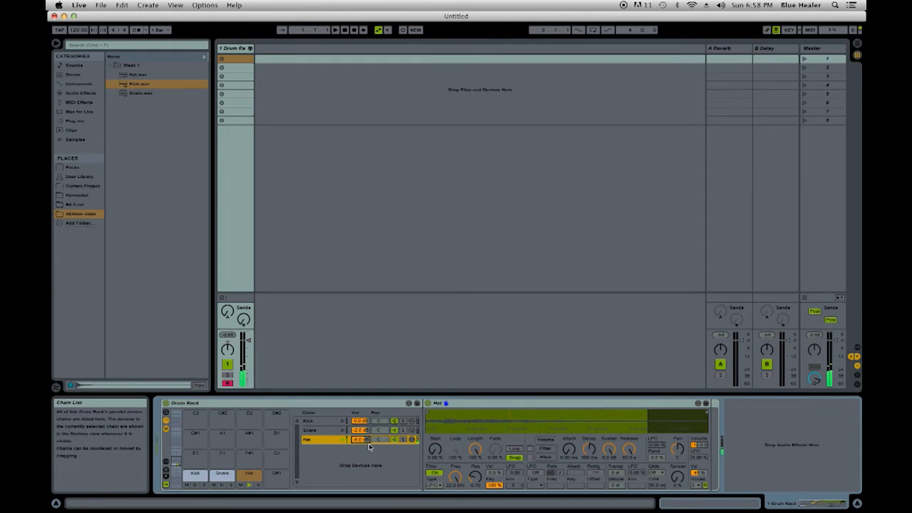
key(w)
key(s)
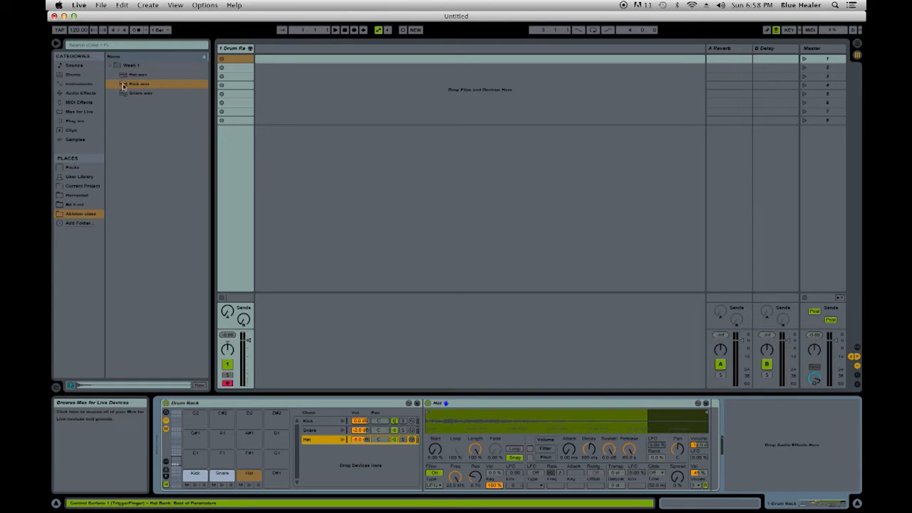
- Load Hat.wav again onto the D#1 pad and audition the first hat chain several times
drag(123, 75, 278, 480)
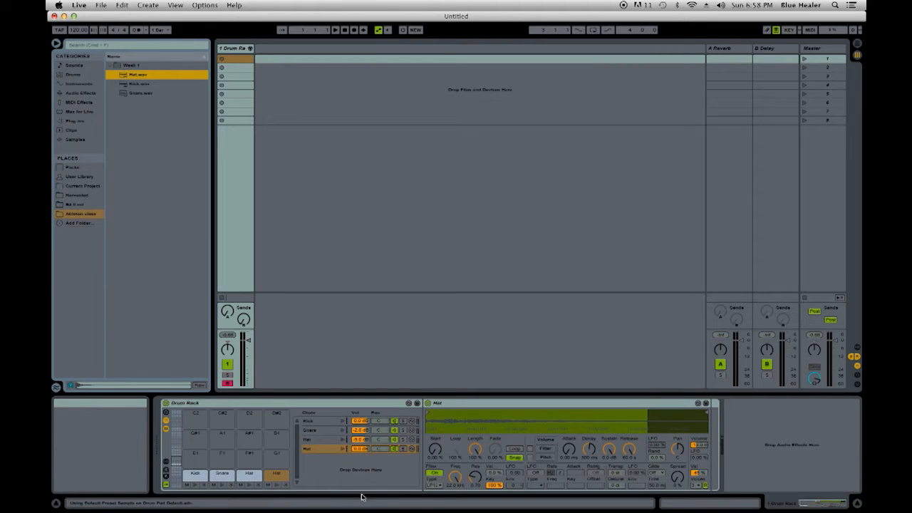
click(343, 441)
click(344, 441)
click(344, 441)
click(344, 442)
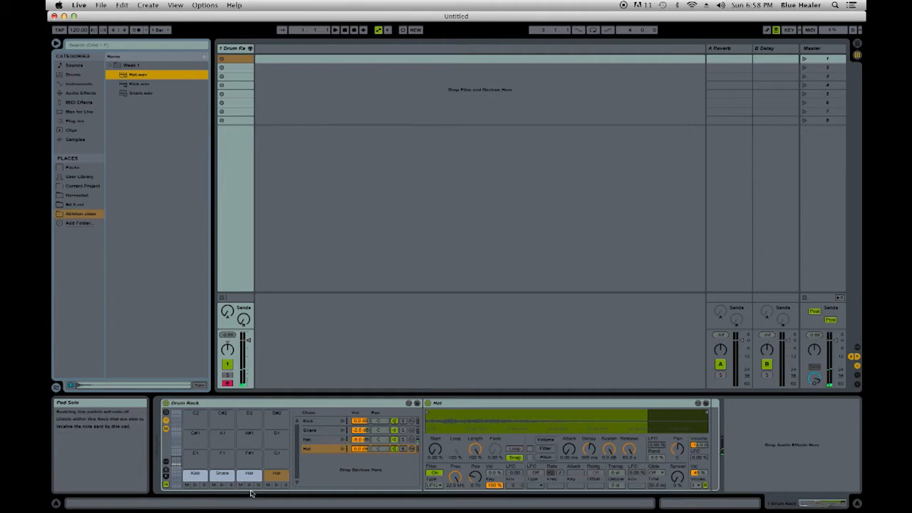
click(342, 442)
click(342, 442)
click(342, 442)
- Audition the second hat chain and lower its volume below that of the first hat
click(342, 448)
click(342, 452)
drag(362, 450, 362, 456)
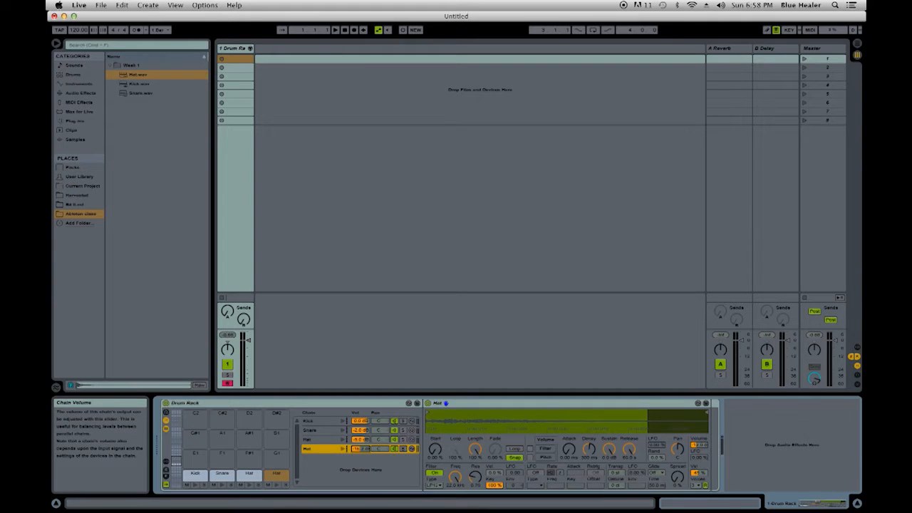
drag(358, 450, 358, 452)
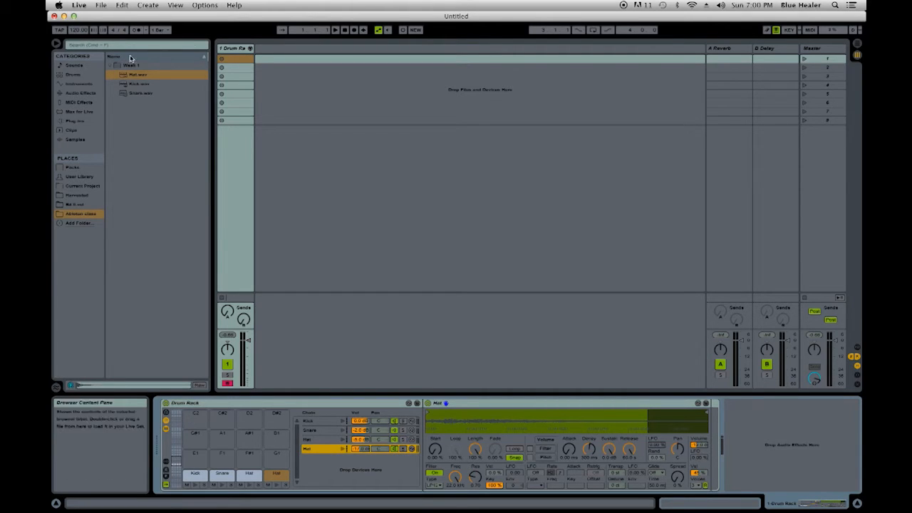
- Set the Live Set's tempo to 85 BPM
click(78, 32)
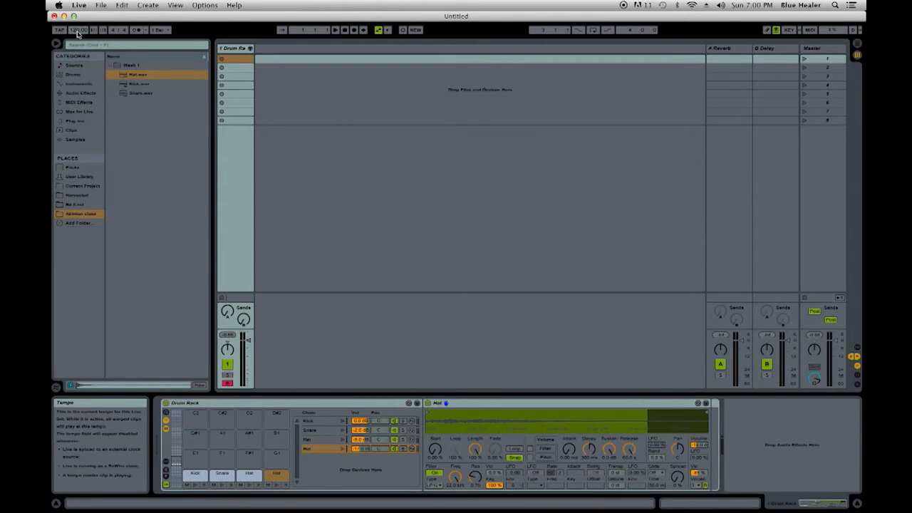
text(85)
key(Return)
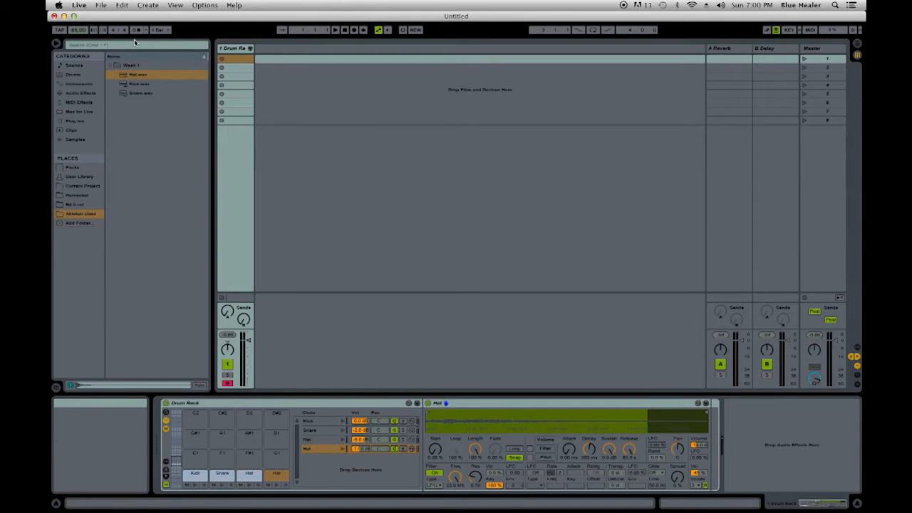
- Tap in a tempo by hand for the Live Set
click(60, 32)
click(60, 32)
click(60, 32)
click(60, 32)
click(60, 32)
click(60, 32)
click(60, 32)
click(60, 33)
click(59, 33)
click(60, 33)
click(60, 33)
click(60, 33)
click(60, 33)
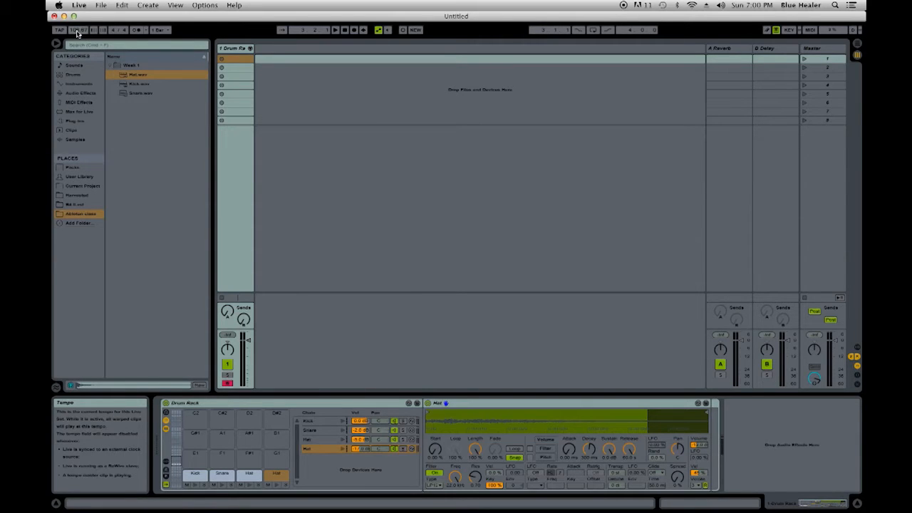
- Reset the Live Set's tempo to 85 BPM
click(77, 33)
text(85)
key(Return)
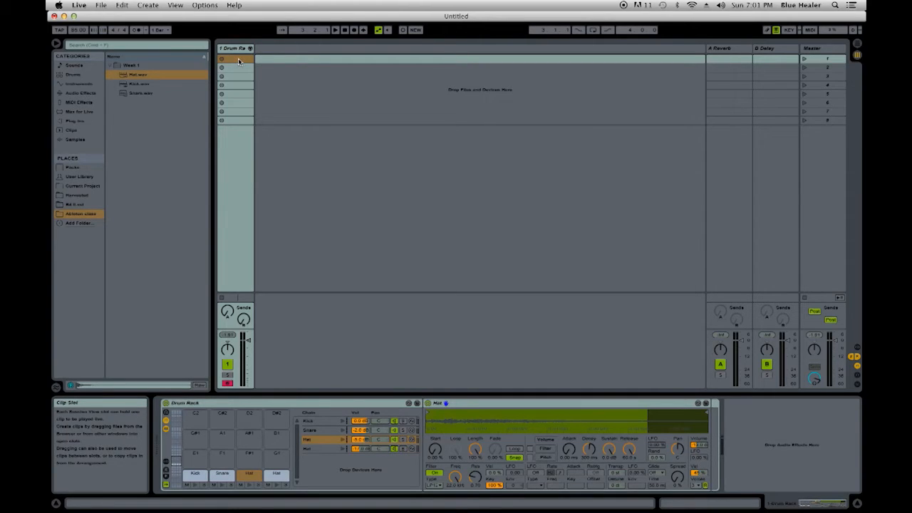
- Insert a MIDI clip in the Drum Rack track's first slot, place D1 hat notes on all four beats and launch it
right_click(238, 58)
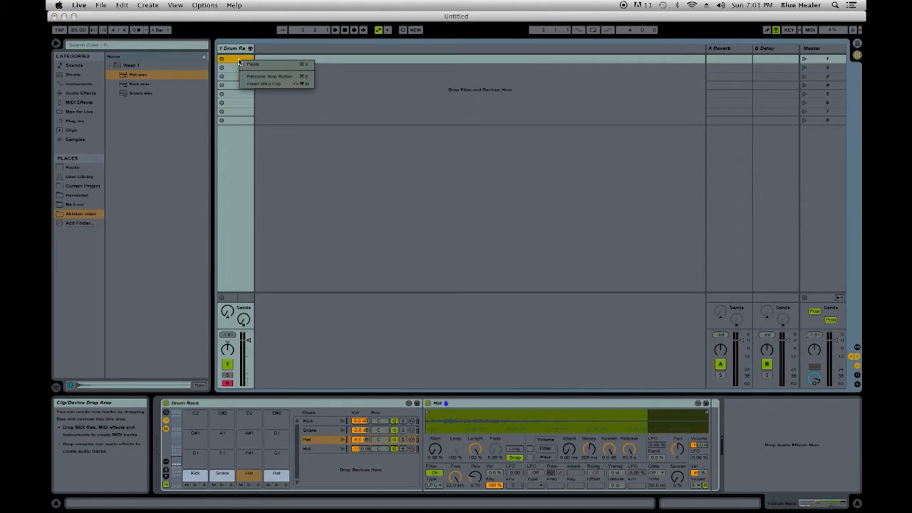
click(284, 84)
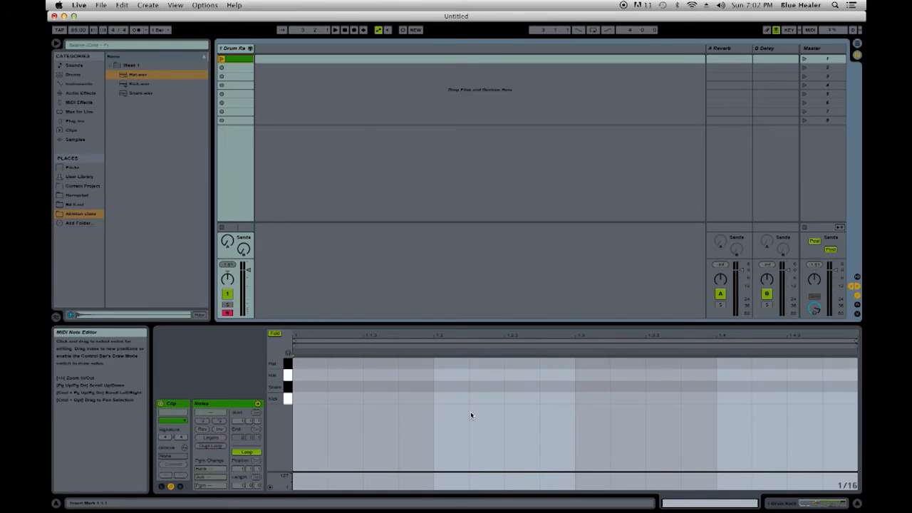
double_click(298, 377)
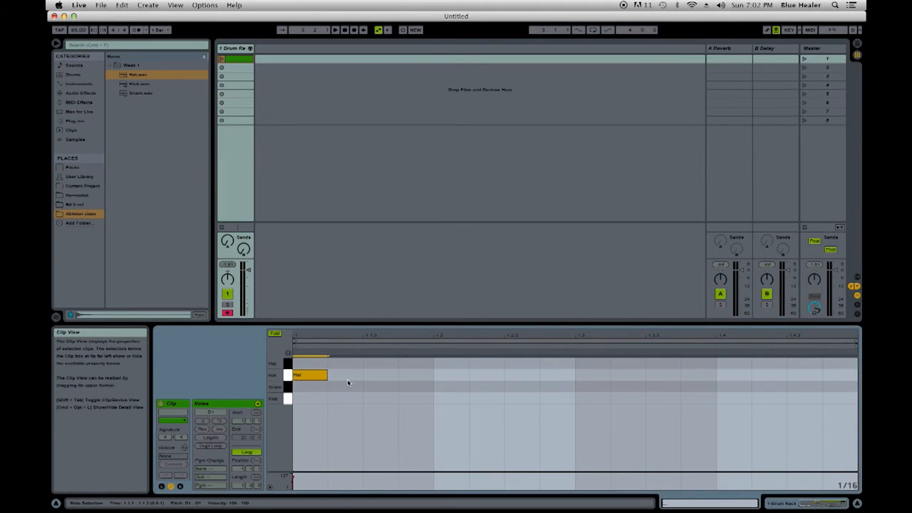
double_click(437, 375)
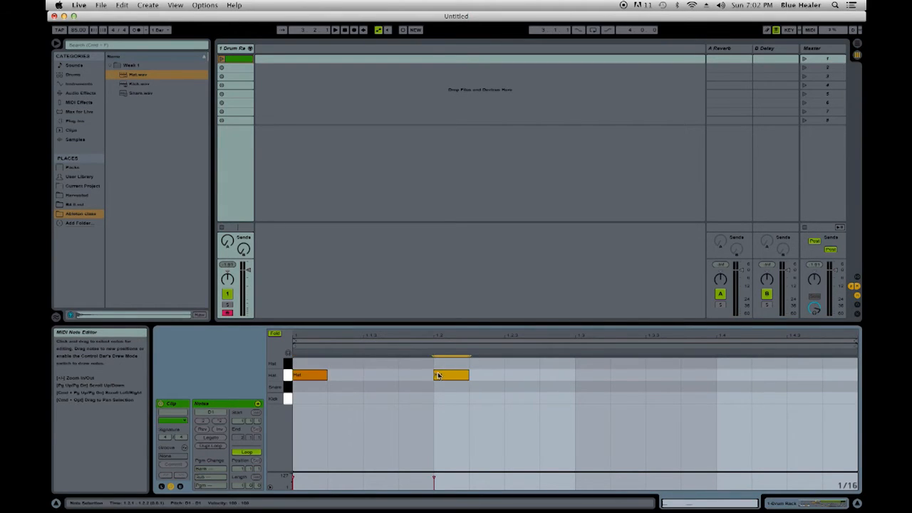
double_click(581, 375)
double_click(722, 376)
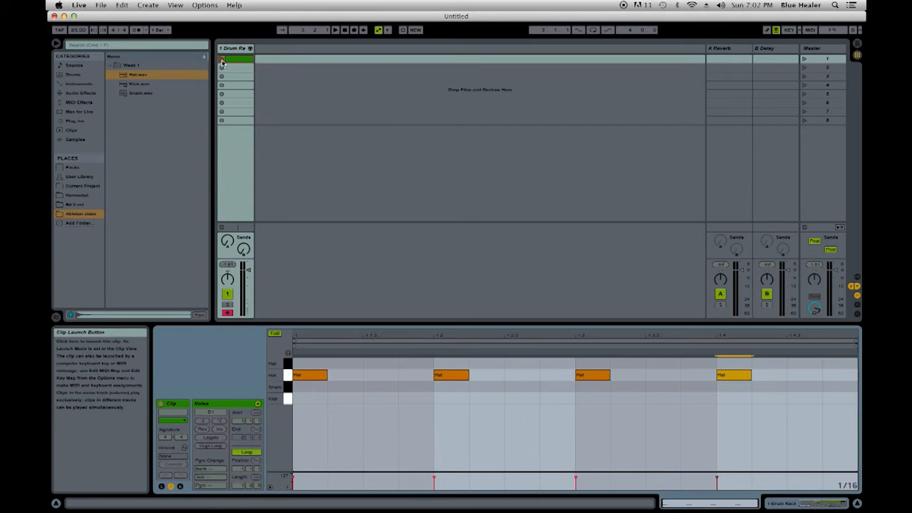
click(221, 62)
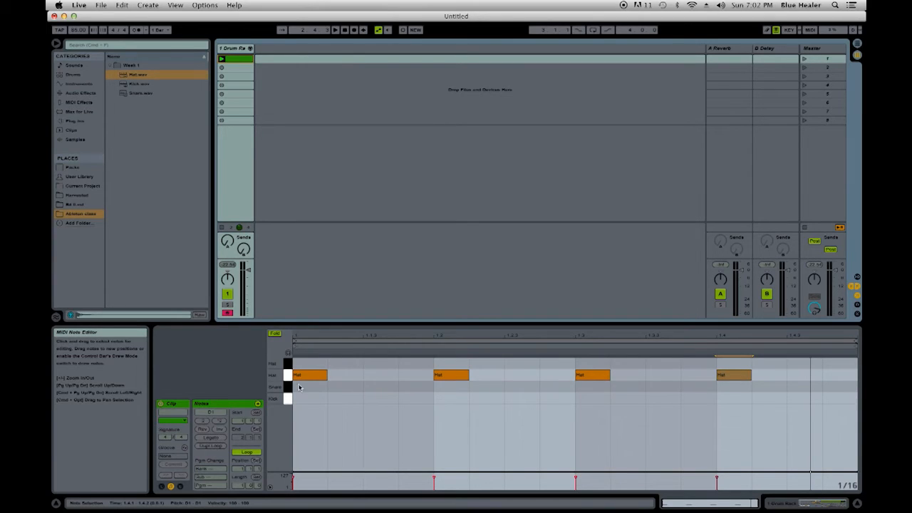
- Add D#1 hat notes on the off-beats at 1.1.3, 1.2.3, 1.3.3 and 1.4.3 and play the pattern
double_click(370, 366)
double_click(513, 366)
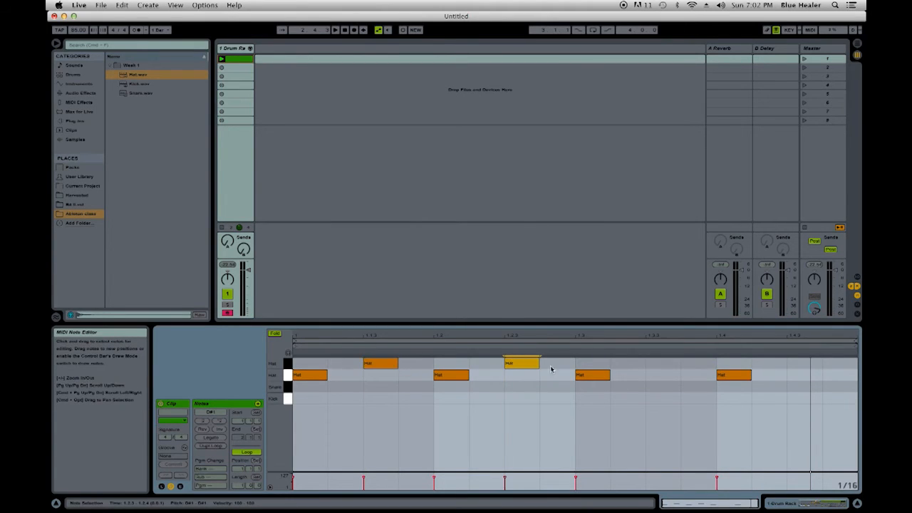
double_click(654, 365)
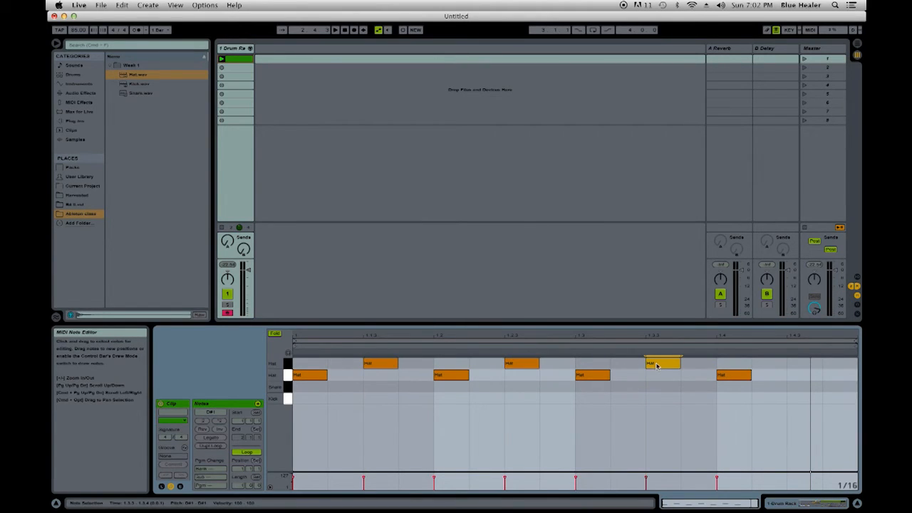
double_click(797, 364)
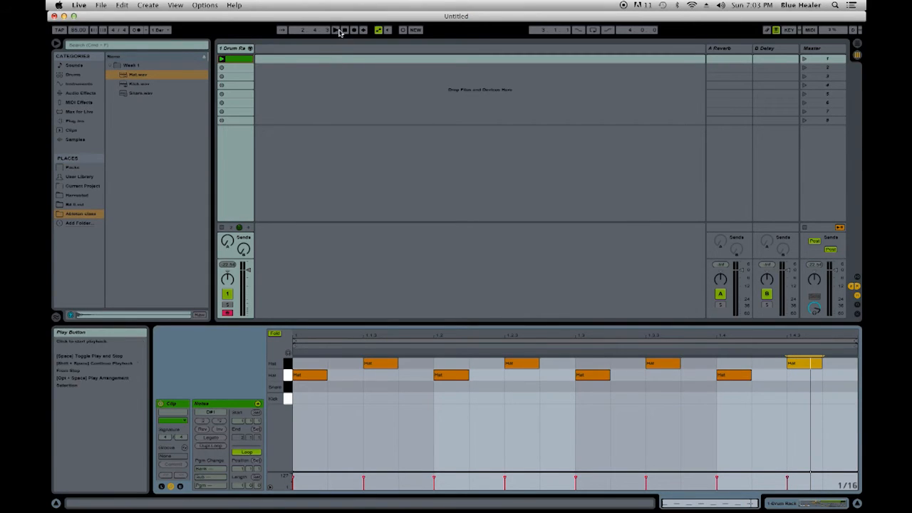
key(space)
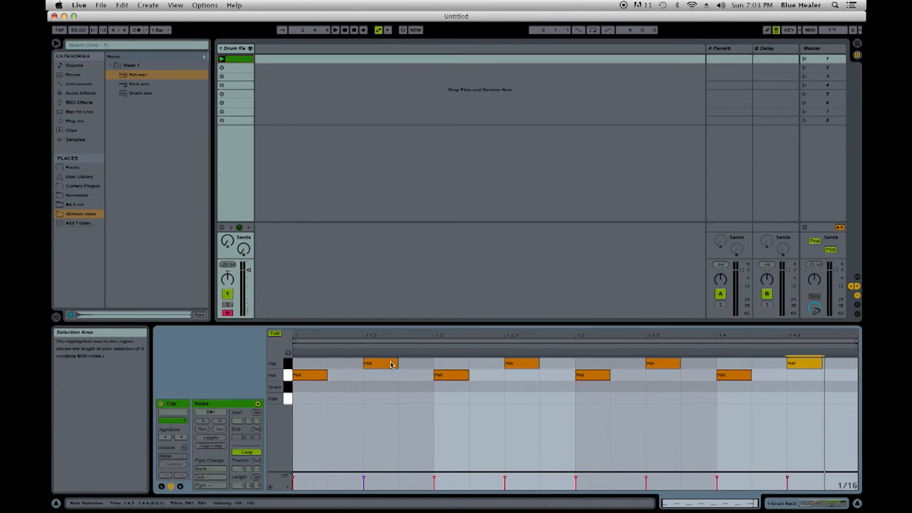
- Add snare notes on beats 2 and 4 of the clip
double_click(438, 386)
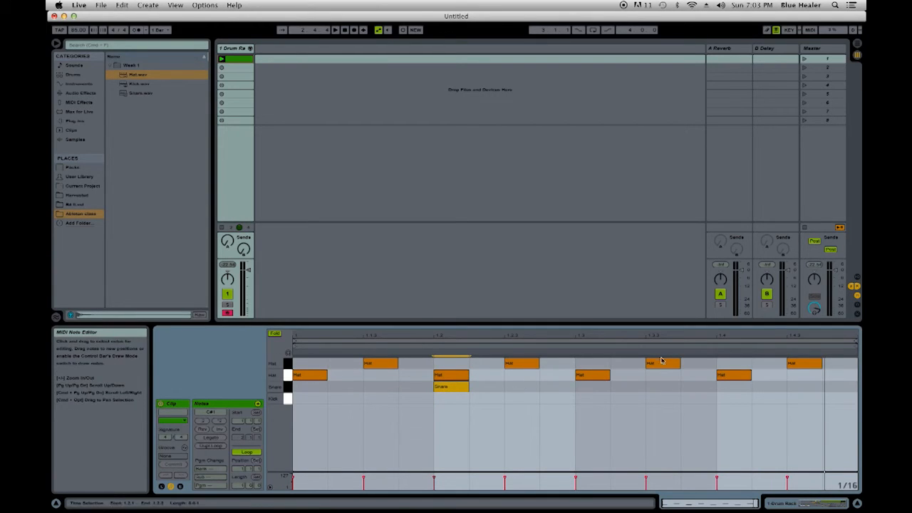
double_click(721, 389)
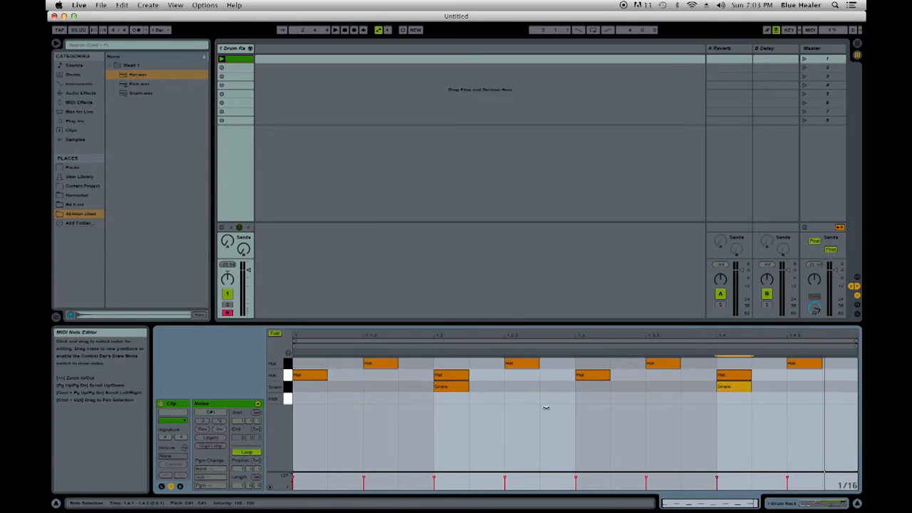
- Shorten the clip's loop to the first two beats and restore it to the full bar
drag(855, 341, 569, 341)
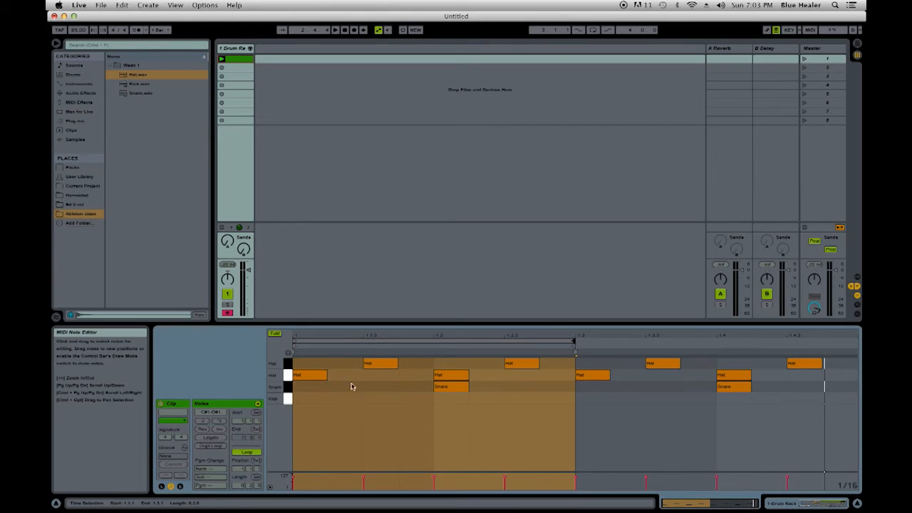
drag(571, 342, 856, 342)
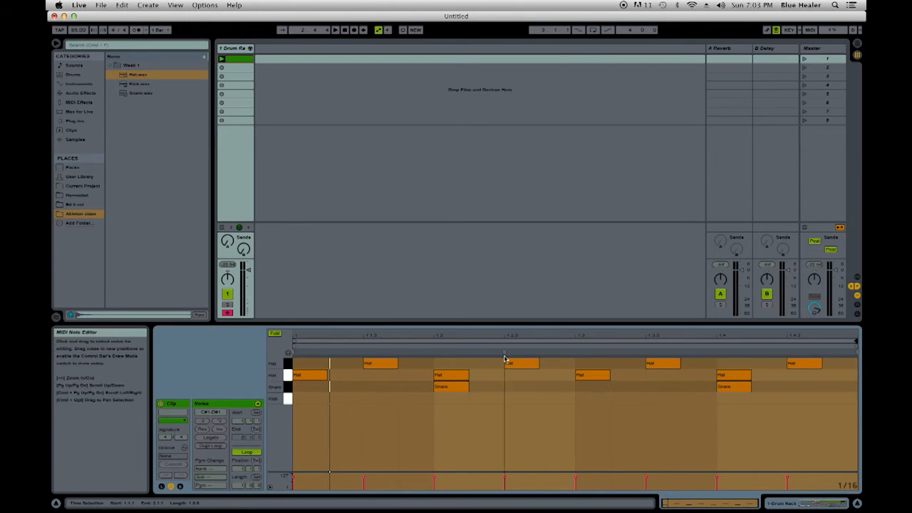
click(401, 374)
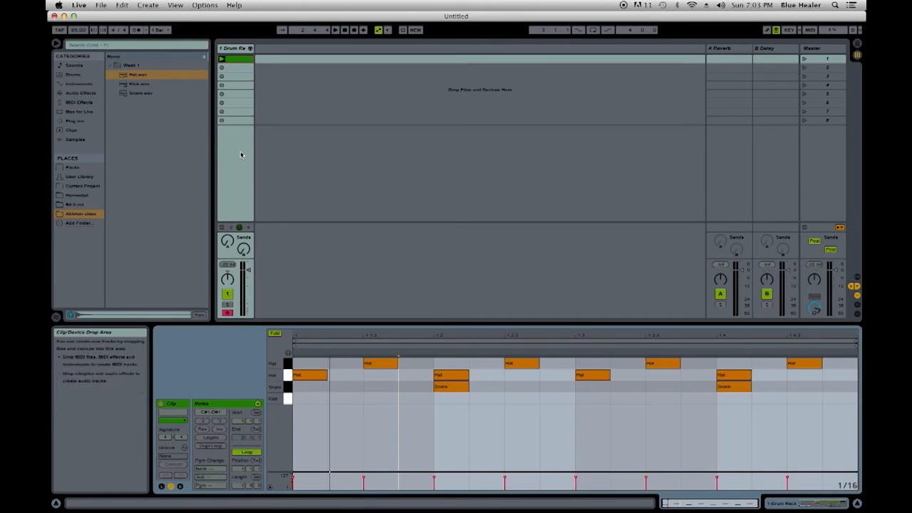
- Play the hat and snare pattern, and delete and re-enter the snare note on beat 2
click(223, 60)
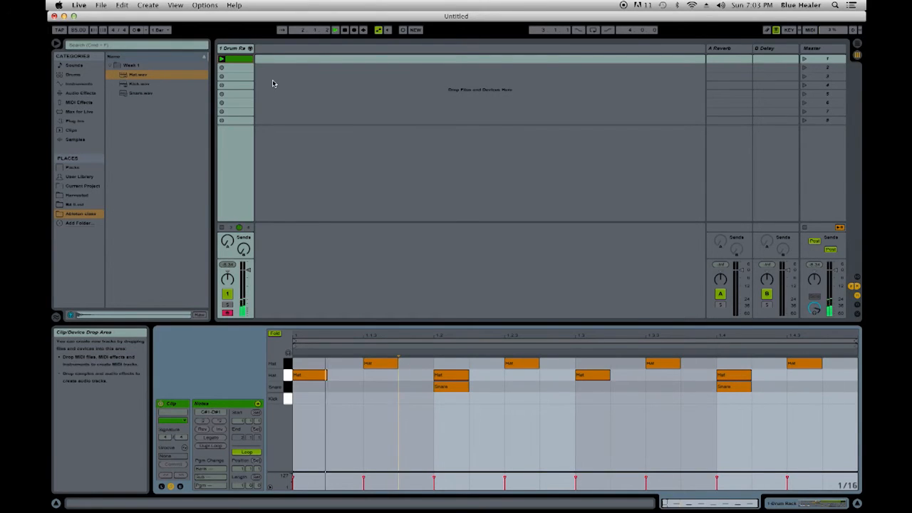
key(space)
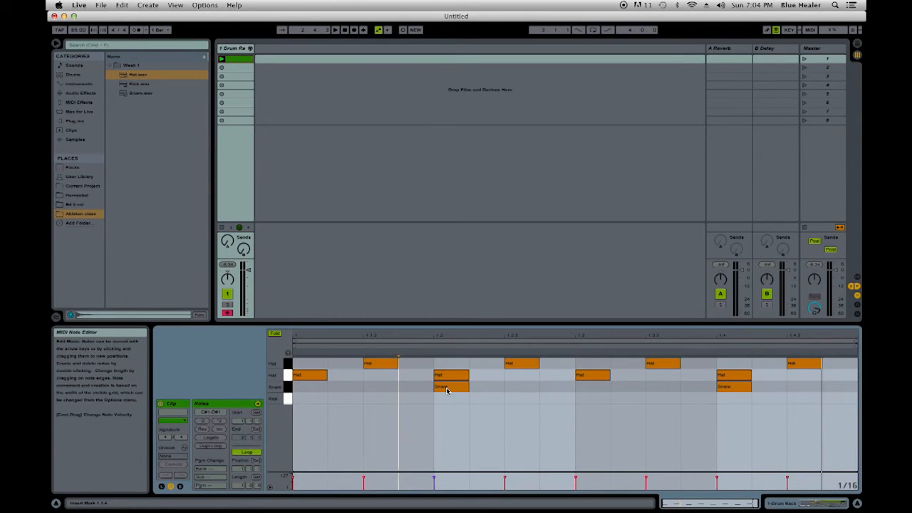
drag(446, 390, 428, 392)
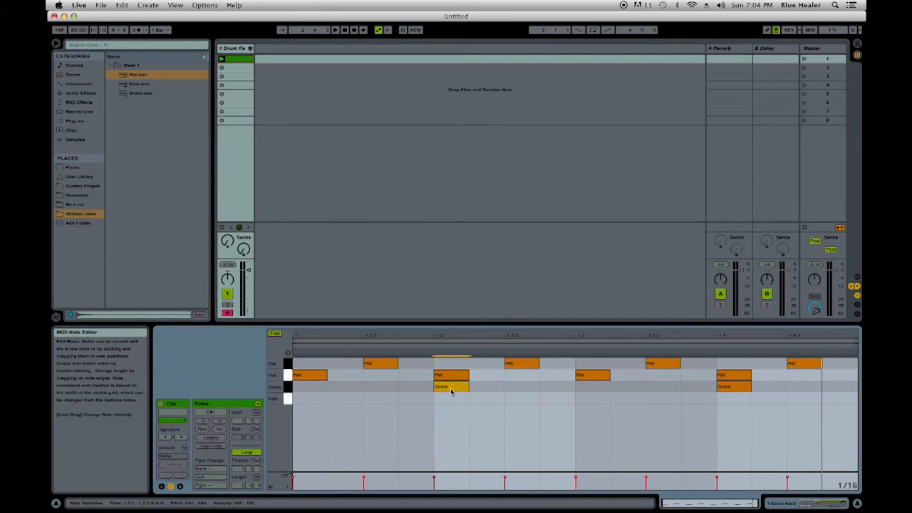
double_click(451, 388)
double_click(437, 388)
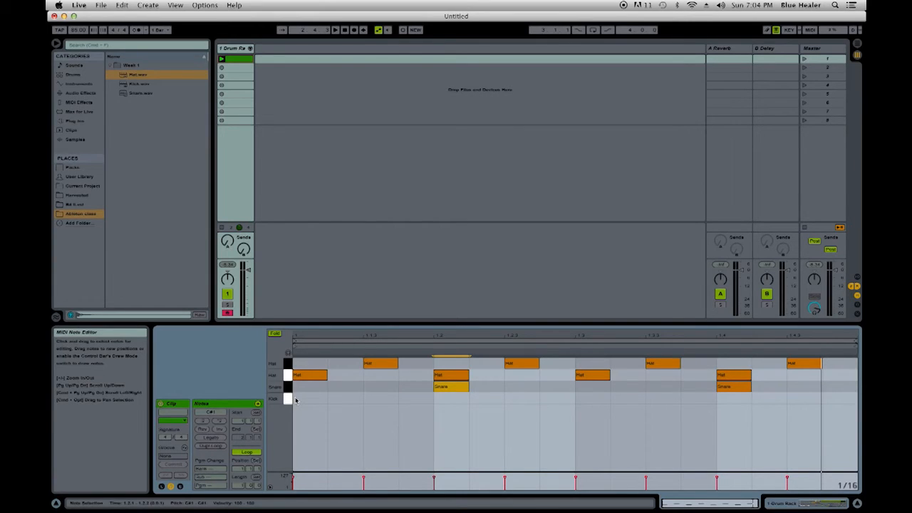
- Add kick notes on beats 1 and 3 and play the pattern to check them
double_click(296, 399)
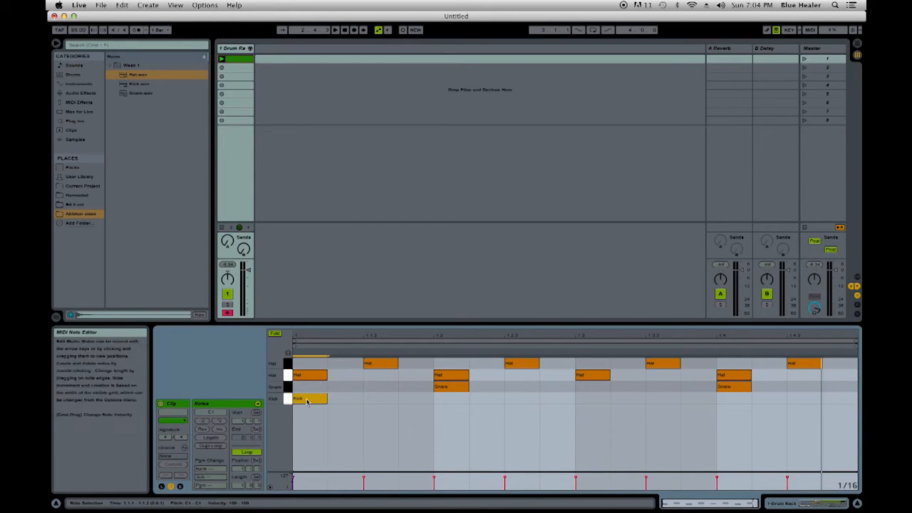
double_click(579, 400)
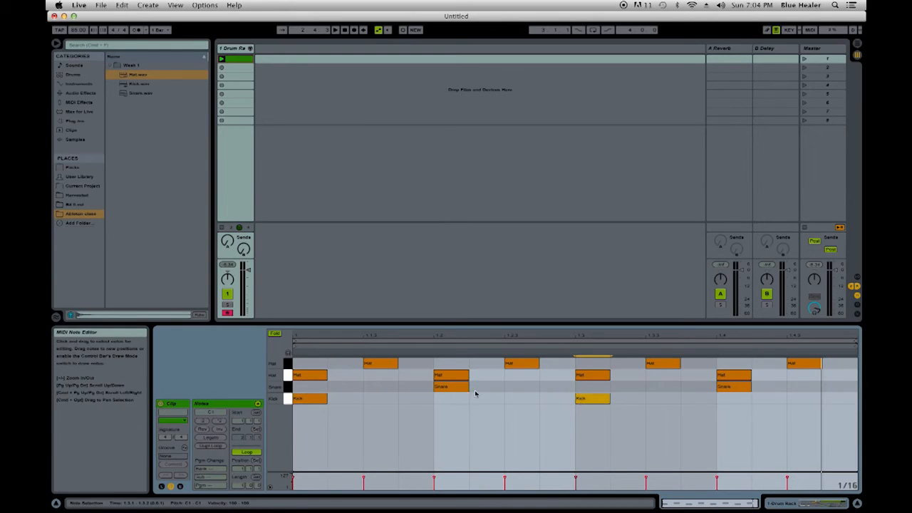
key(space)
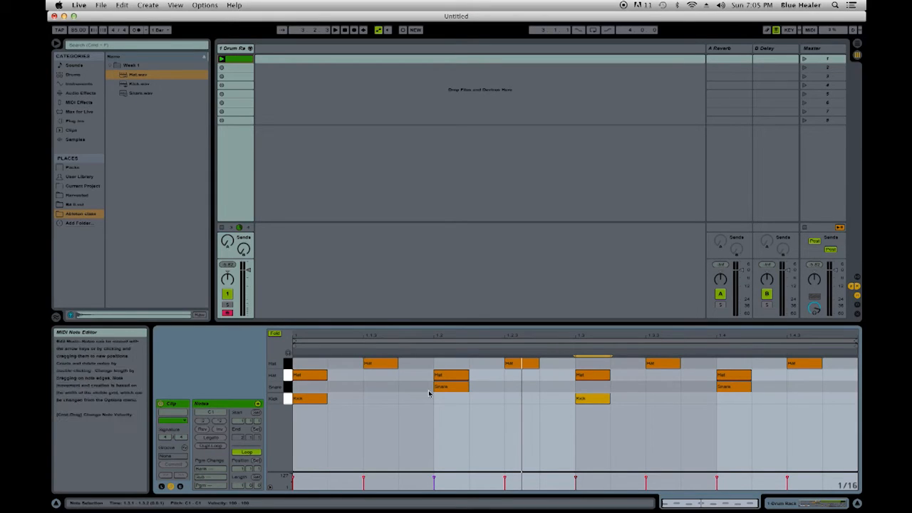
key(space)
key(space)
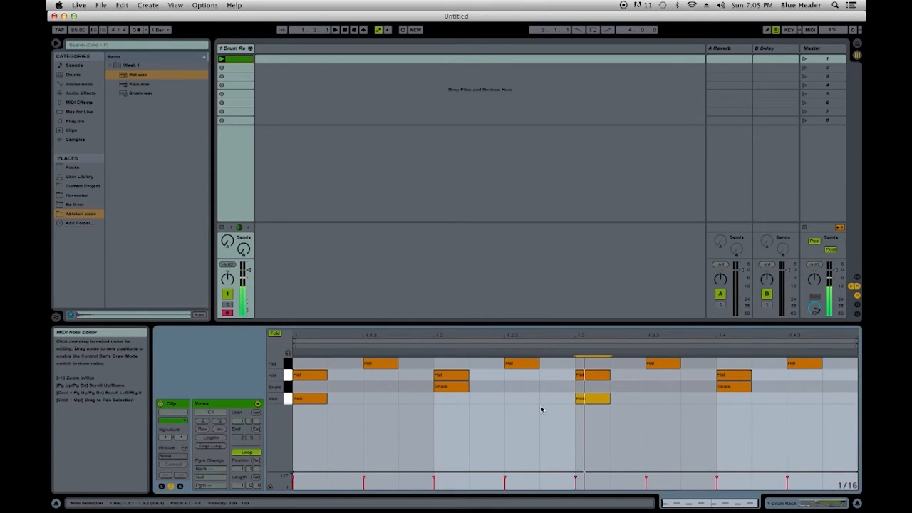
- Add a kick note at 1.2.4, just before beat 3, and play the loop to hear it
double_click(545, 400)
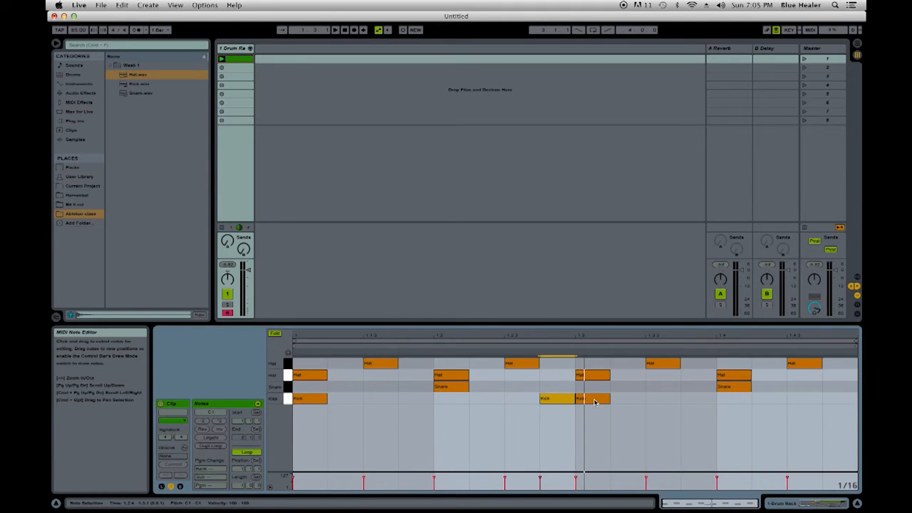
key(space)
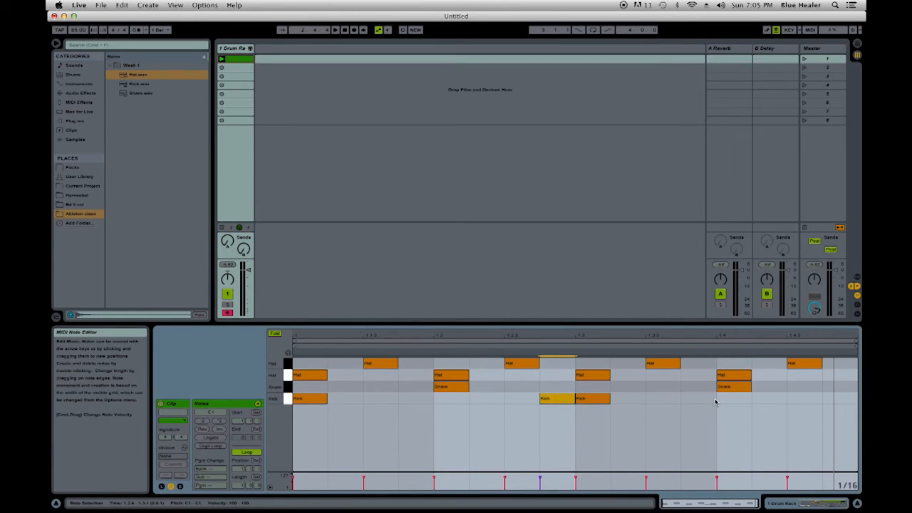
key(space)
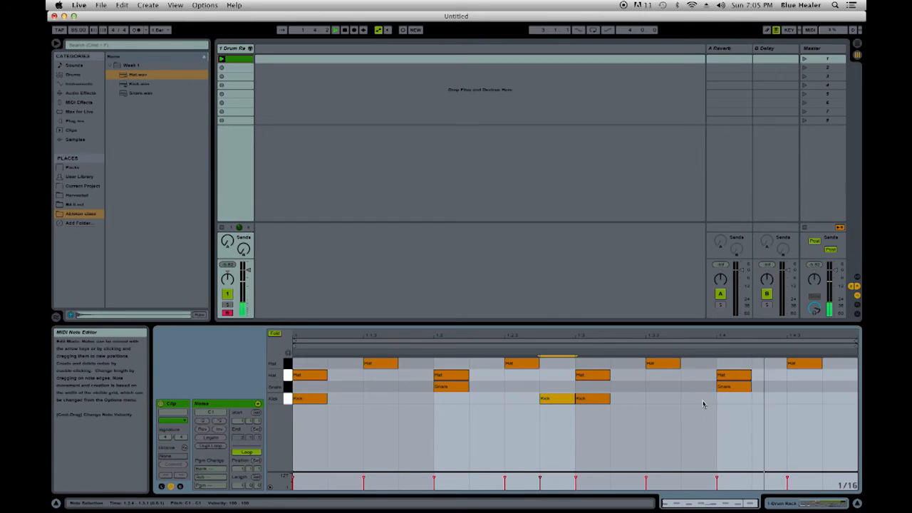
key(space)
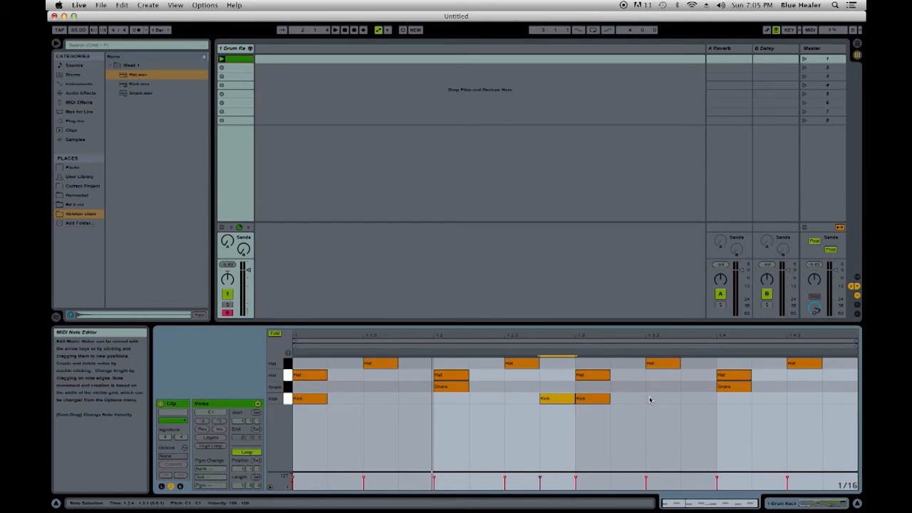
- Add kick notes at 1.3.3 and 1.4.3, playing the loop to check the additions
double_click(650, 400)
key(space)
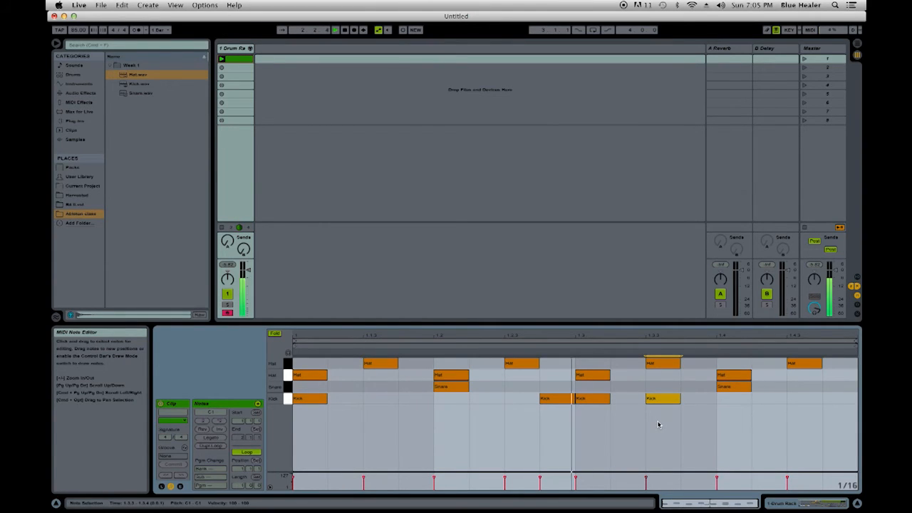
key(space)
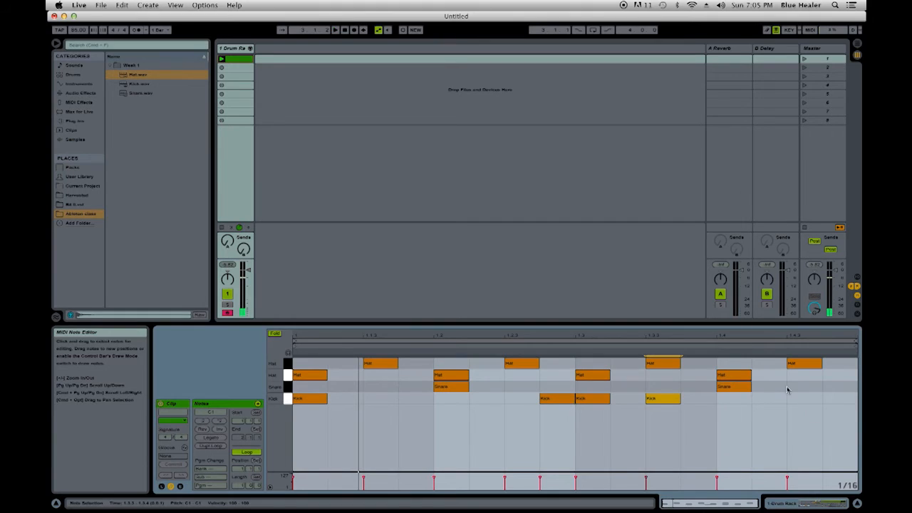
double_click(792, 398)
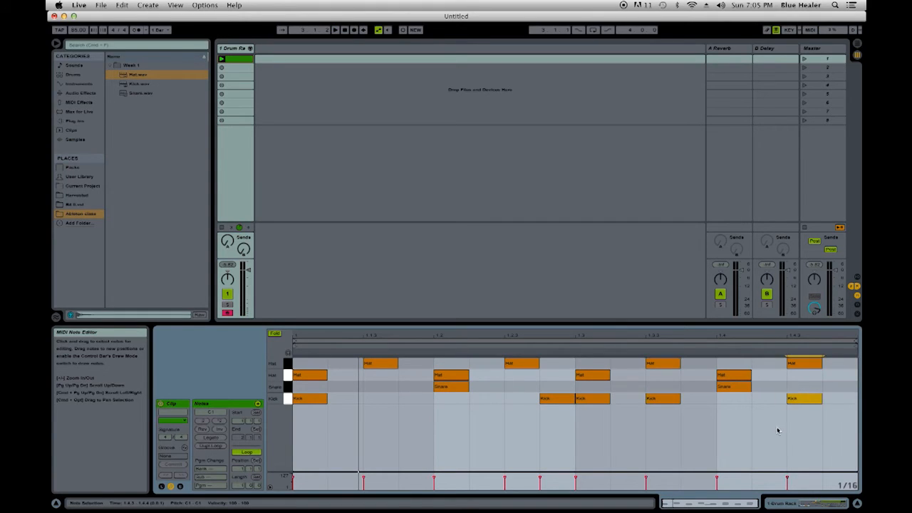
key(space)
- Move the four D#1 hat notes one sixteenth later and play the changed pattern
drag(378, 364, 414, 363)
drag(526, 364, 561, 364)
drag(650, 363, 687, 363)
drag(794, 363, 836, 365)
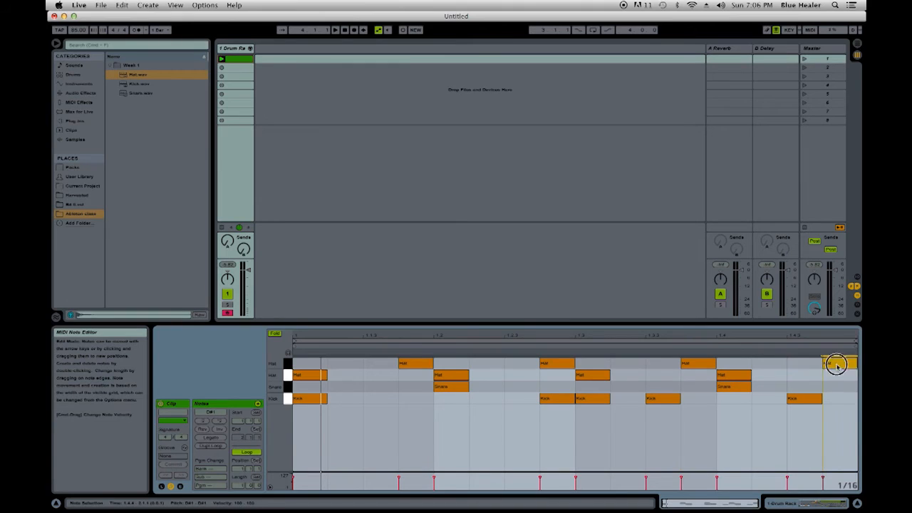
key(space)
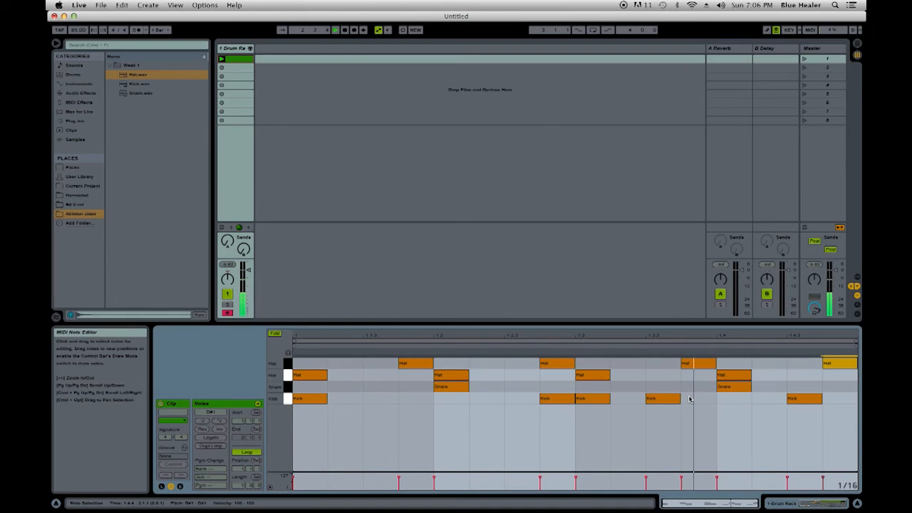
- Move the four D#1 hat notes one sixteenth earlier, back onto 1.1.3, 1.2.3, 1.3.3 and 1.4.3
drag(413, 364, 379, 362)
double_click(557, 363)
drag(556, 364, 522, 364)
double_click(688, 363)
drag(688, 364, 654, 362)
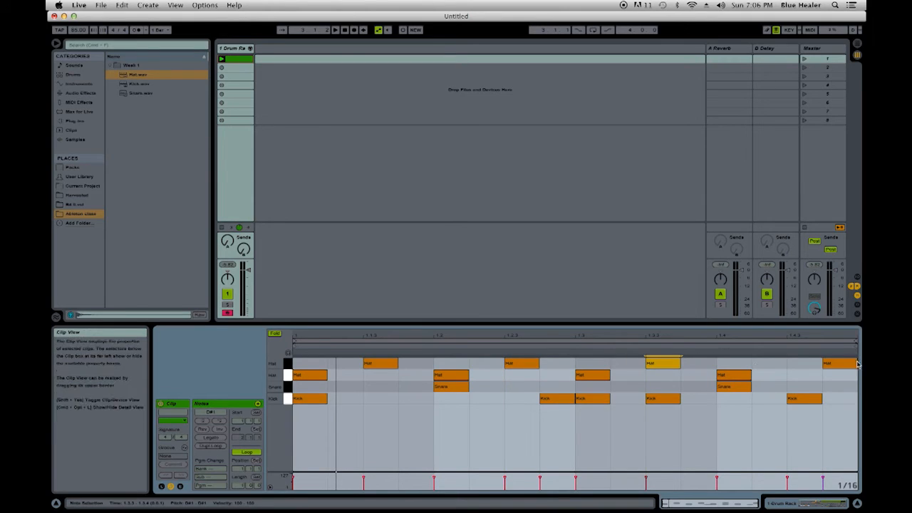
drag(858, 364, 814, 363)
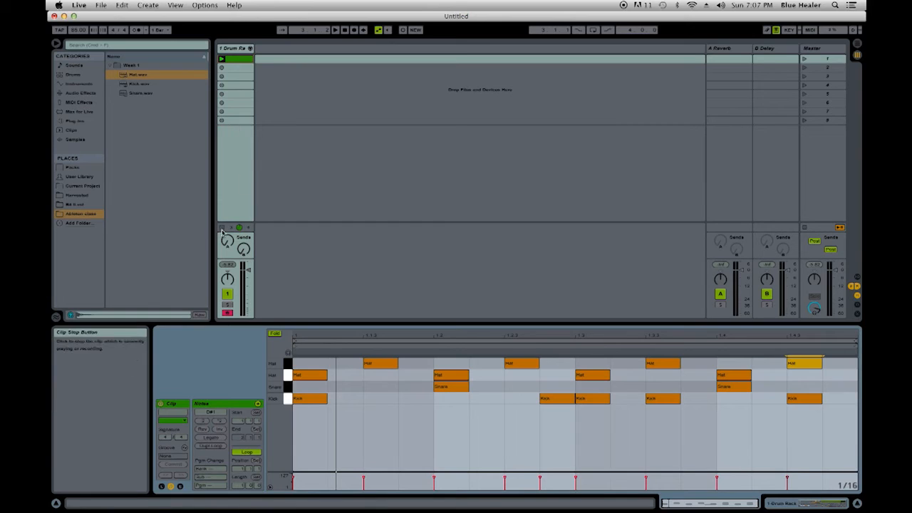
- Stop the clip, then turn on the metronome with a 1 Bar count-in
click(222, 230)
click(138, 30)
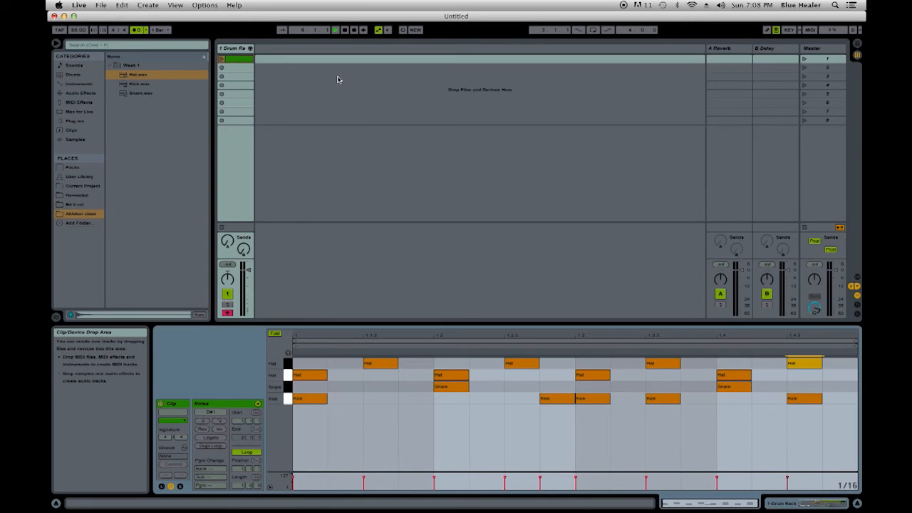
click(146, 32)
click(146, 32)
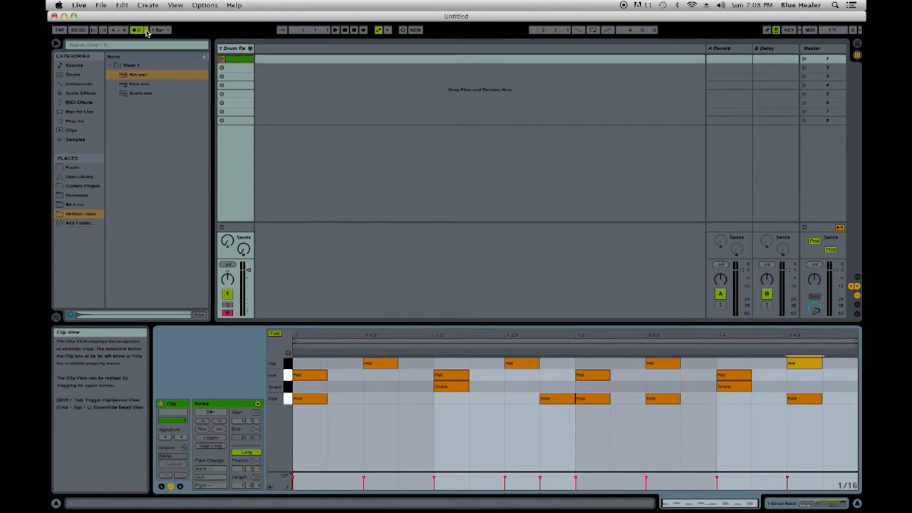
click(146, 31)
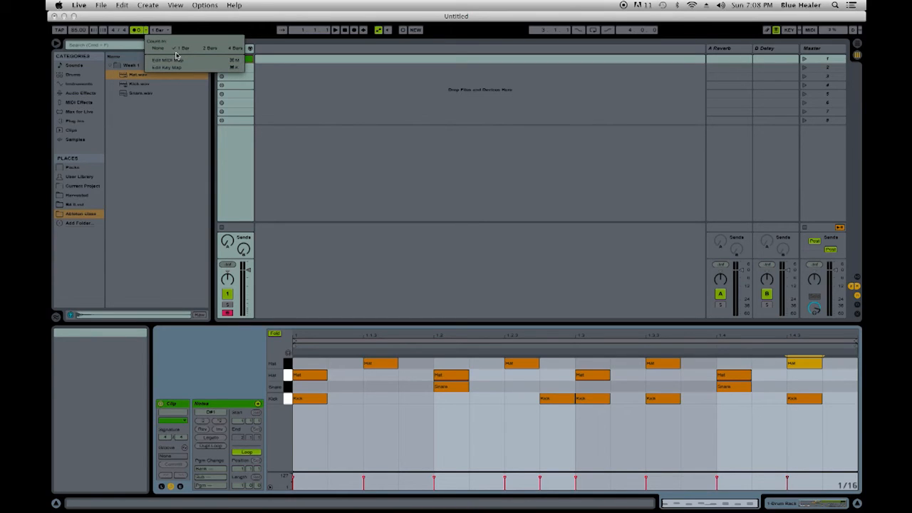
click(176, 56)
click(145, 30)
click(146, 30)
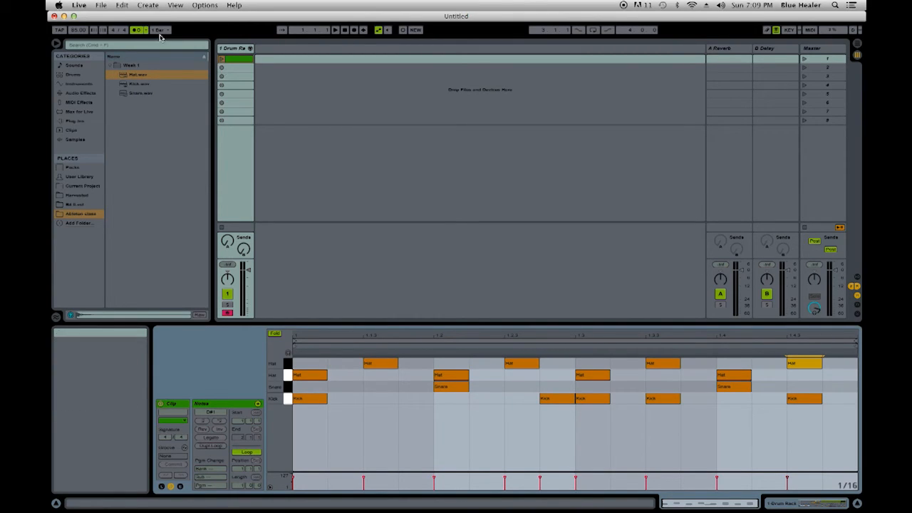
- Play the first clip with the metronome off, then stop it and switch the metronome back on
click(137, 31)
click(222, 59)
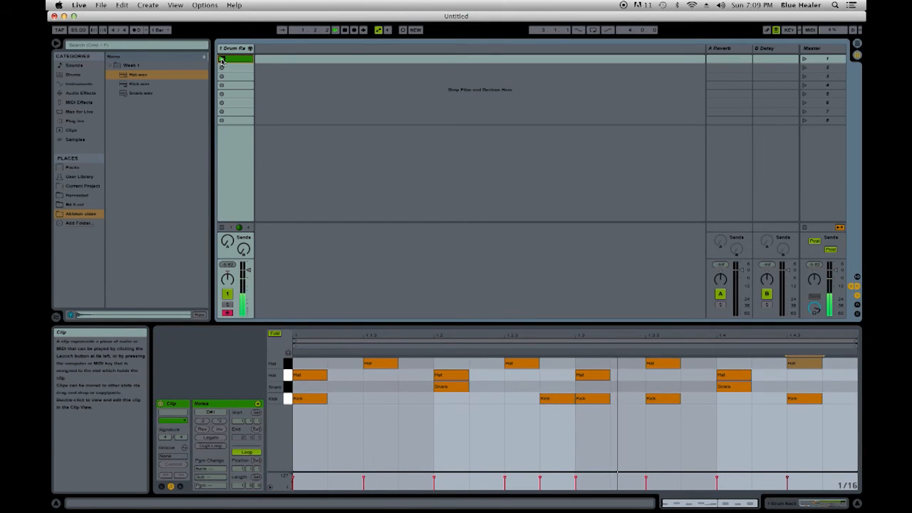
click(221, 227)
click(139, 30)
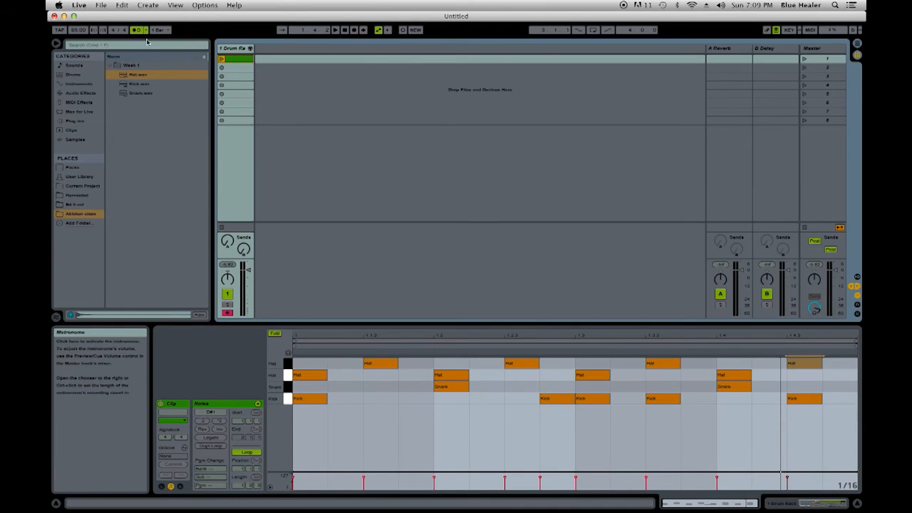
- Record a one-bar clip in the Drum Rack track's second slot with D1 hat notes on all four beats
click(221, 69)
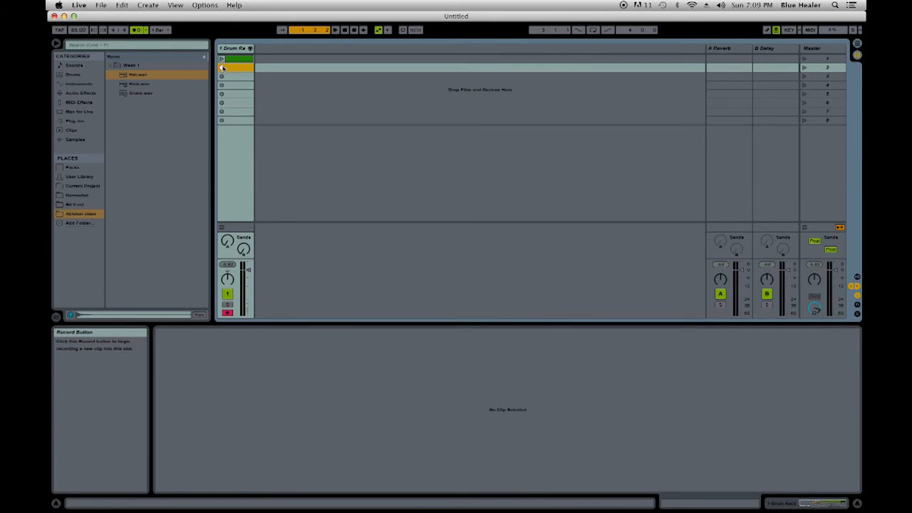
key(s)
key(s)
key(s)
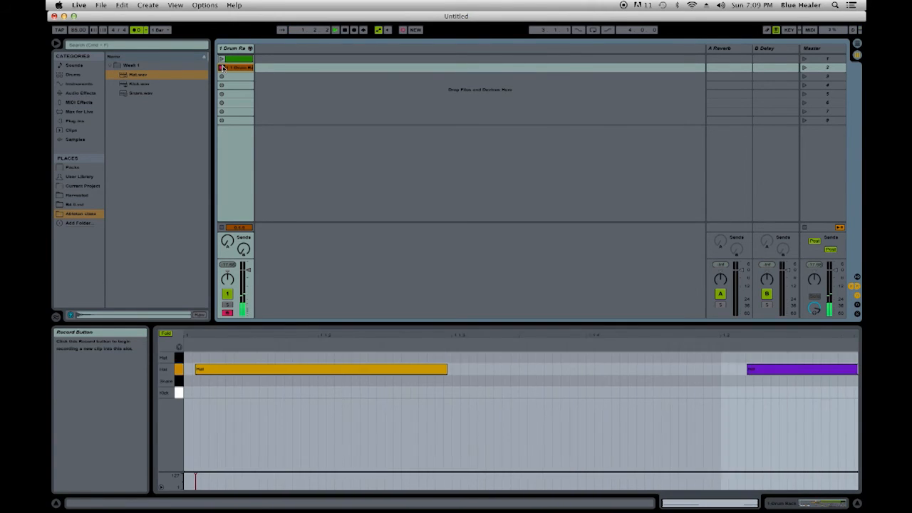
key(s)
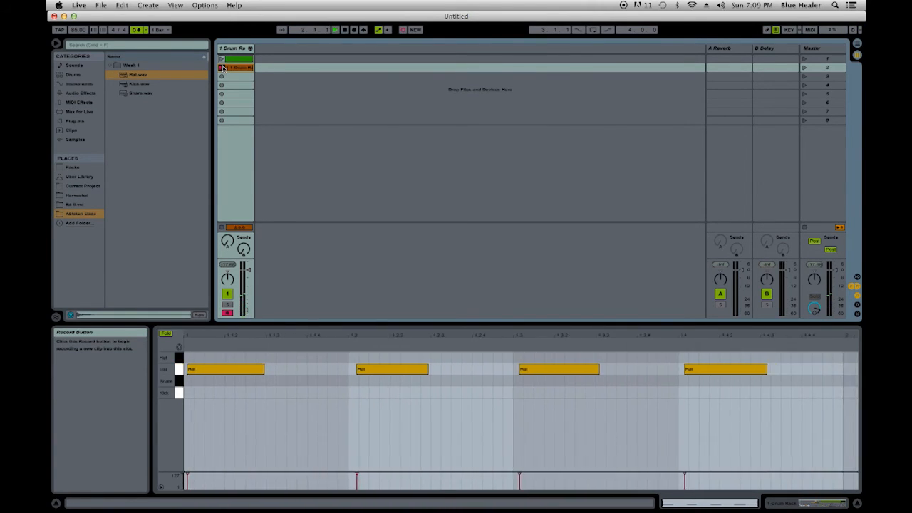
click(223, 68)
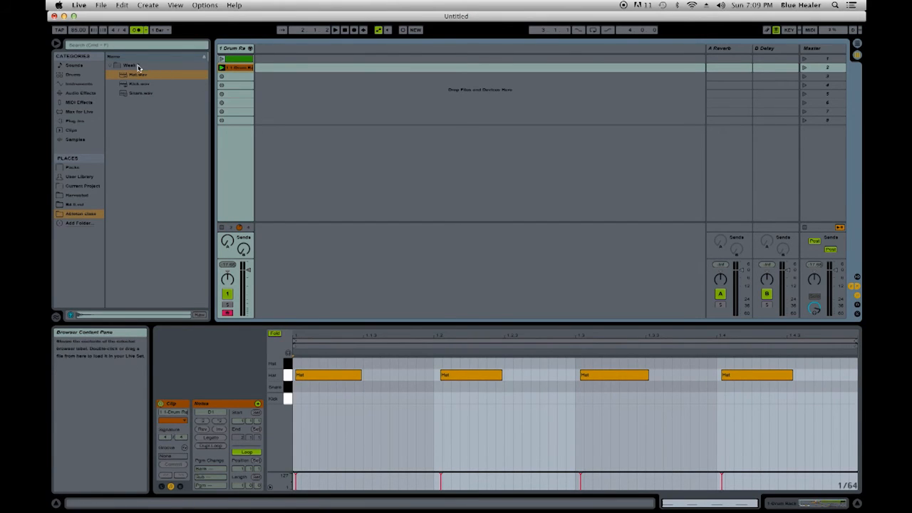
- Try to quantize the recorded hat notes in the second clip
click(141, 30)
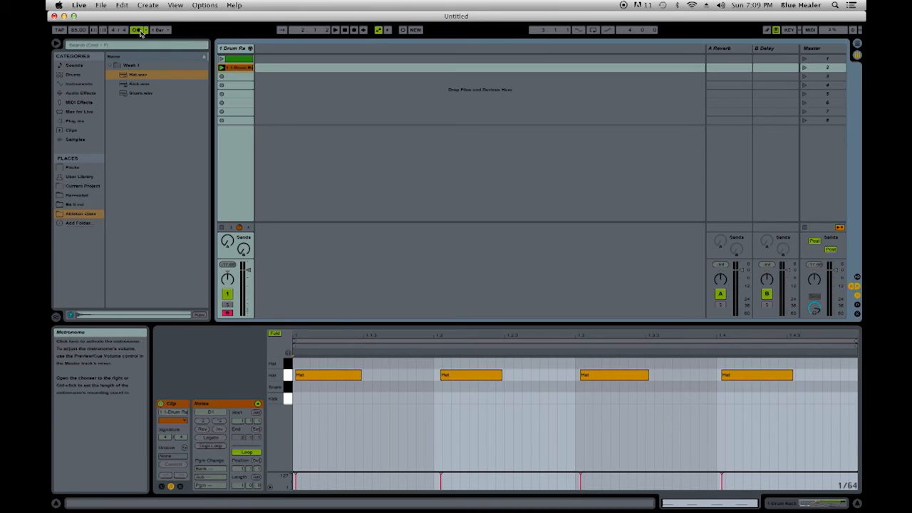
right_click(414, 363)
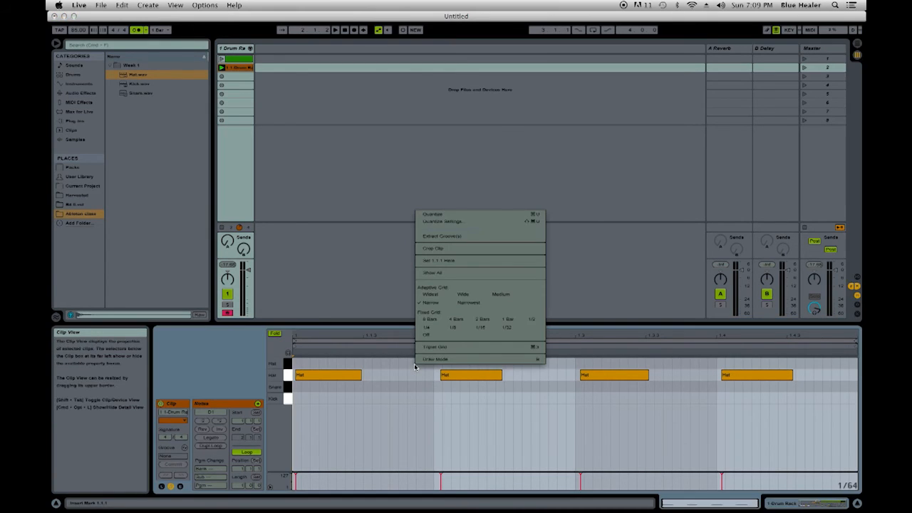
click(518, 216)
- Align the four recorded D1 hat notes exactly with beats 1, 2, 3 and 4
drag(439, 375, 440, 376)
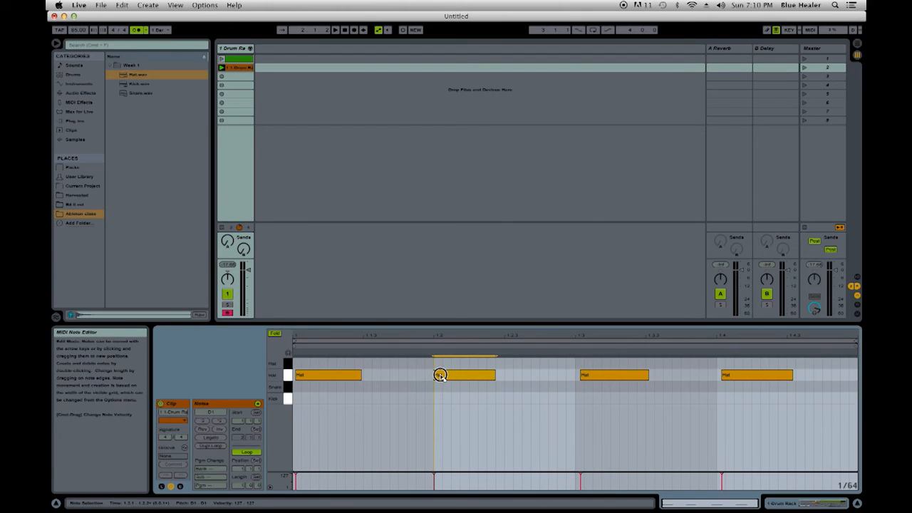
drag(301, 375, 309, 378)
click(621, 376)
drag(620, 375, 615, 376)
drag(727, 376, 721, 377)
- Play the aligned hat loop to check it, and turn the metronome off
key(space)
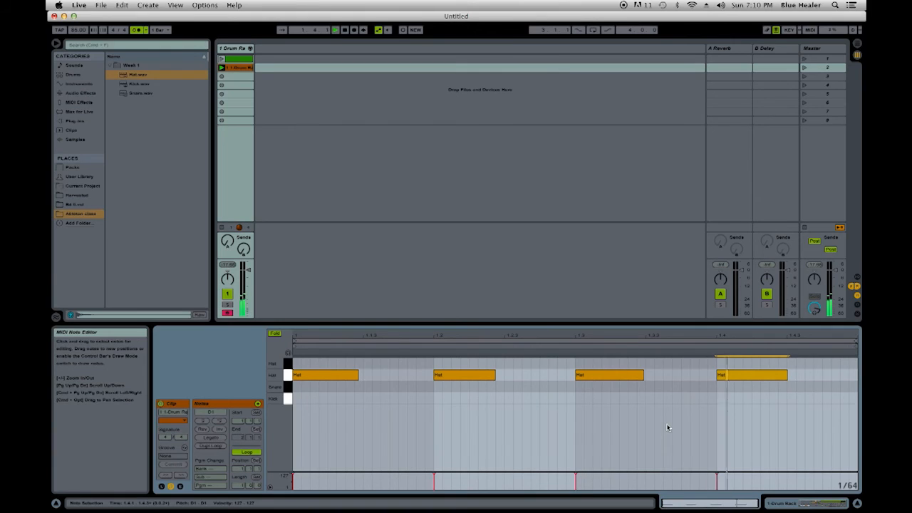
key(space)
click(138, 31)
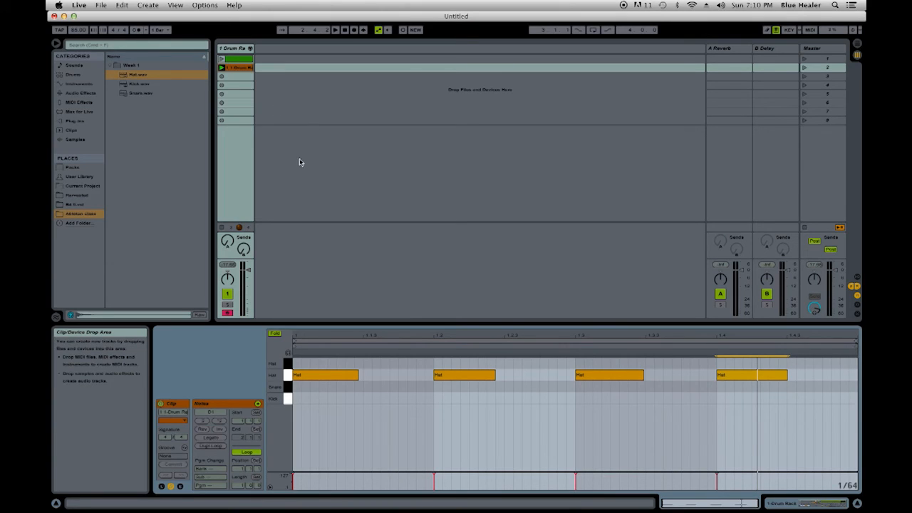
key(space)
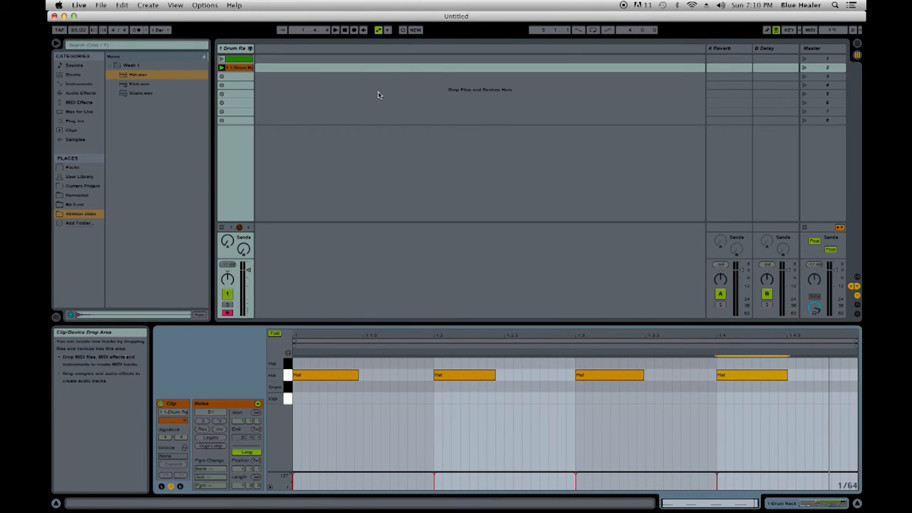
- Overdub snare notes on beats 2 and 4 and D#1 hat notes between the beats into the looping clip
click(403, 33)
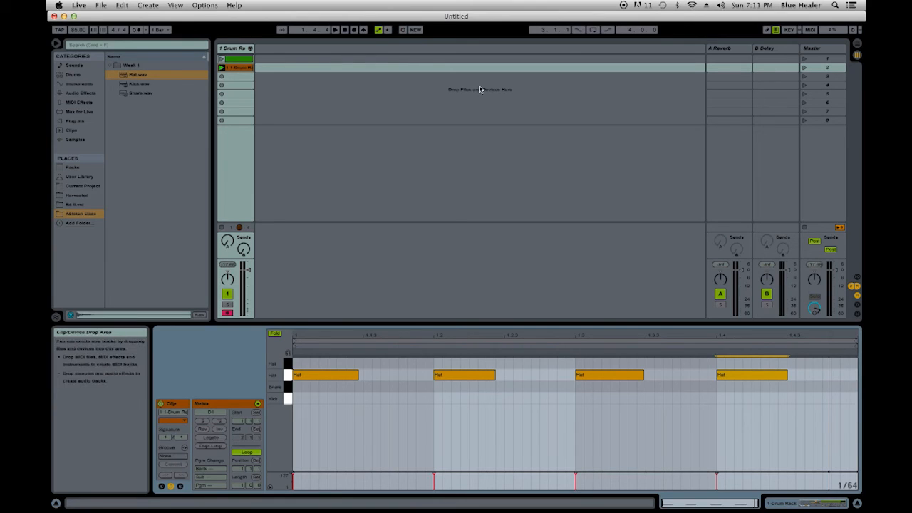
key(space)
key(w)
key(w)
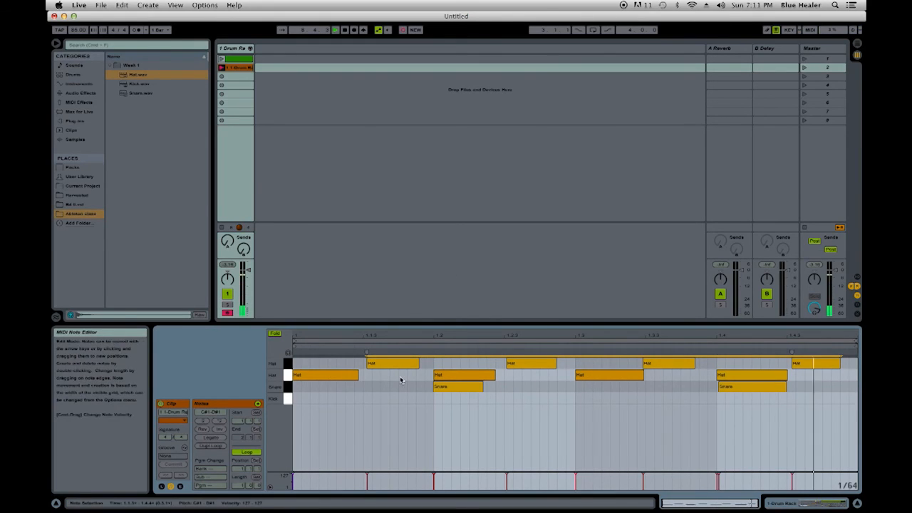
- Align the four overdubbed D#1 hat notes with 1.1.3, 1.2.3, 1.3.3 and 1.4.3 while the loop plays
click(377, 363)
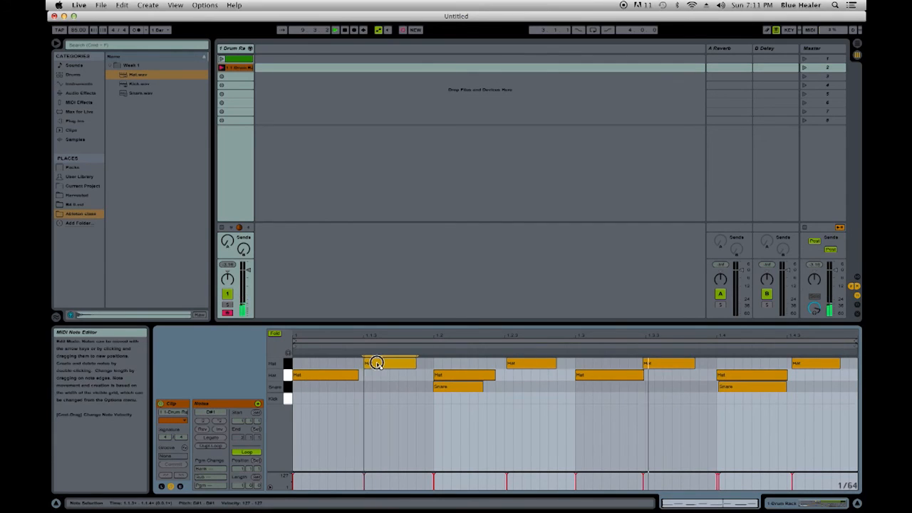
click(531, 364)
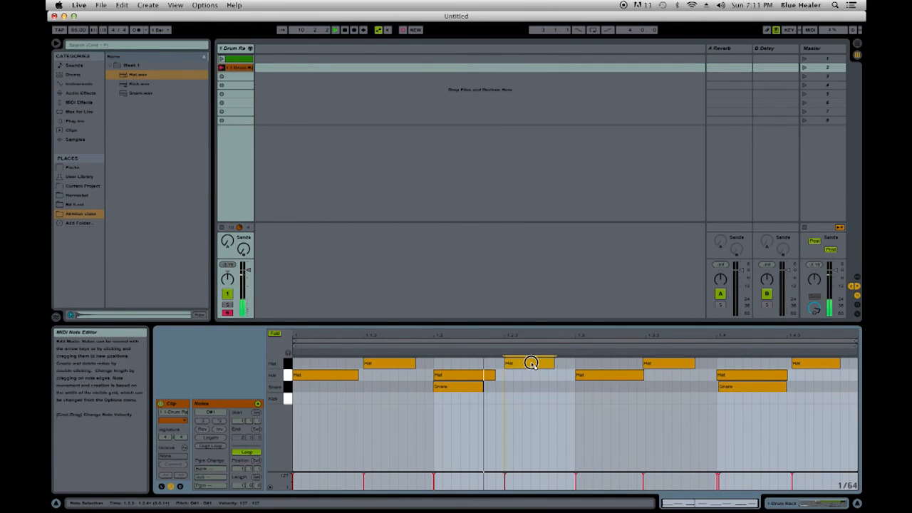
drag(672, 363, 681, 363)
drag(812, 364, 807, 363)
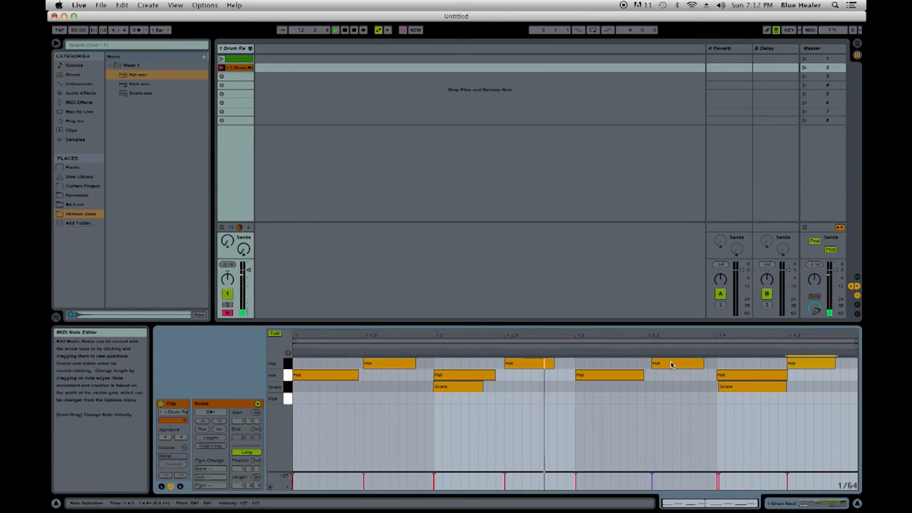
drag(671, 365, 663, 365)
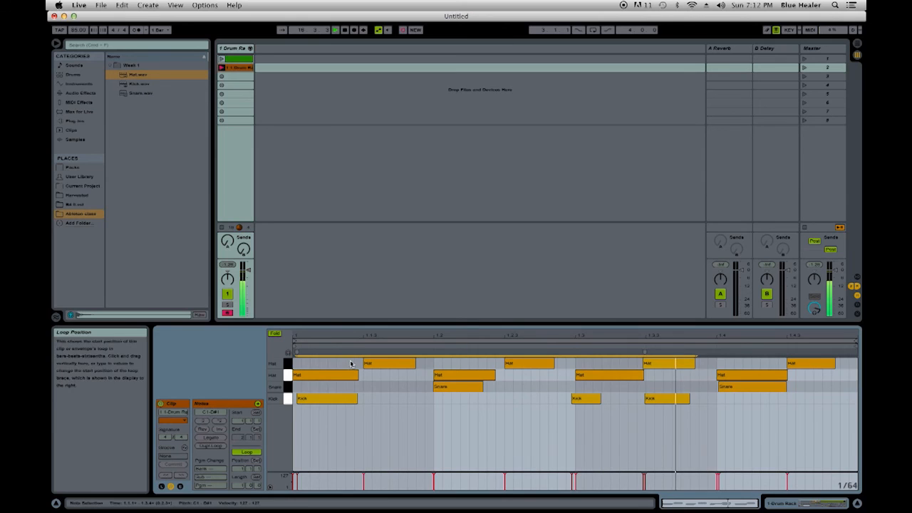
click(319, 399)
drag(318, 397, 319, 398)
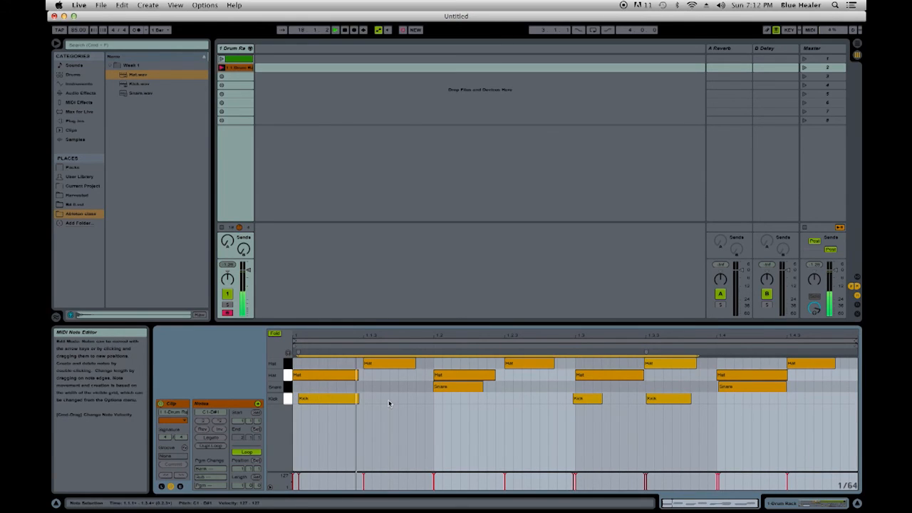
key(Left)
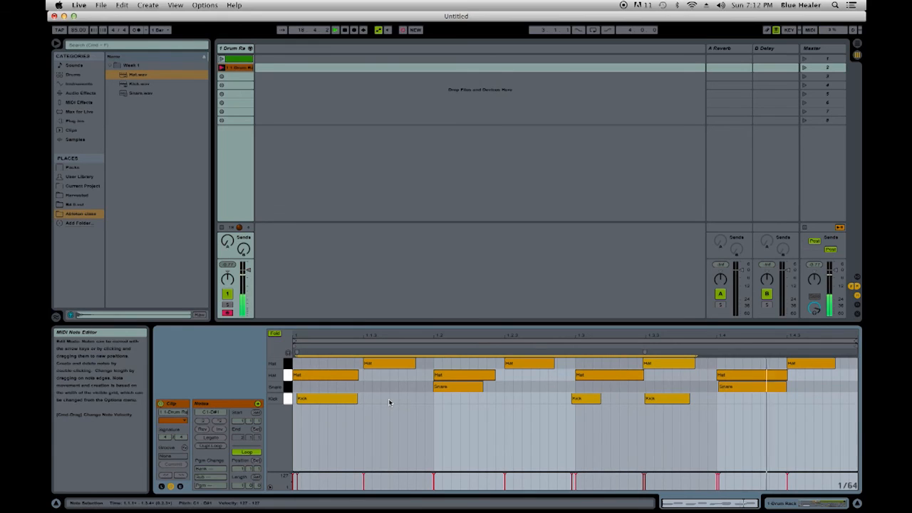
- Align the three overdubbed kick notes individually with beat 1, beat 3 and the hat note at 1.3.3
click(390, 403)
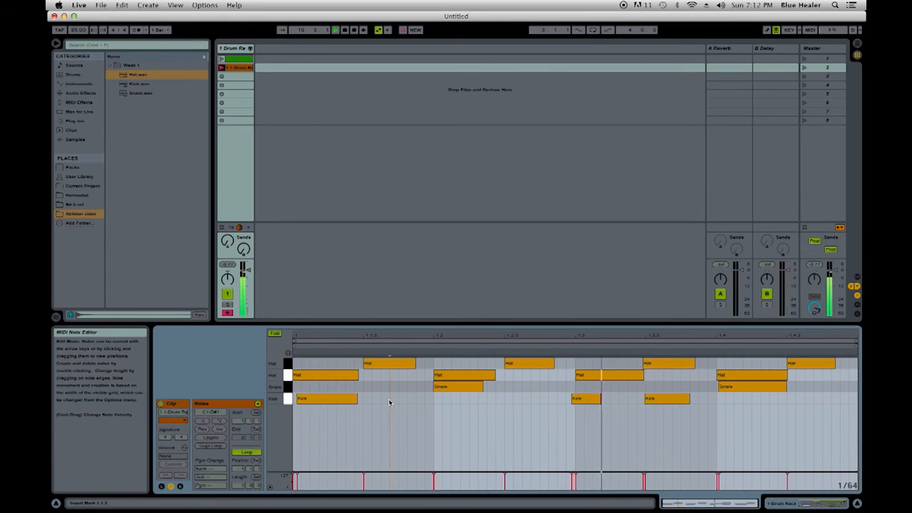
drag(330, 400, 320, 399)
drag(584, 400, 587, 398)
drag(676, 398, 674, 397)
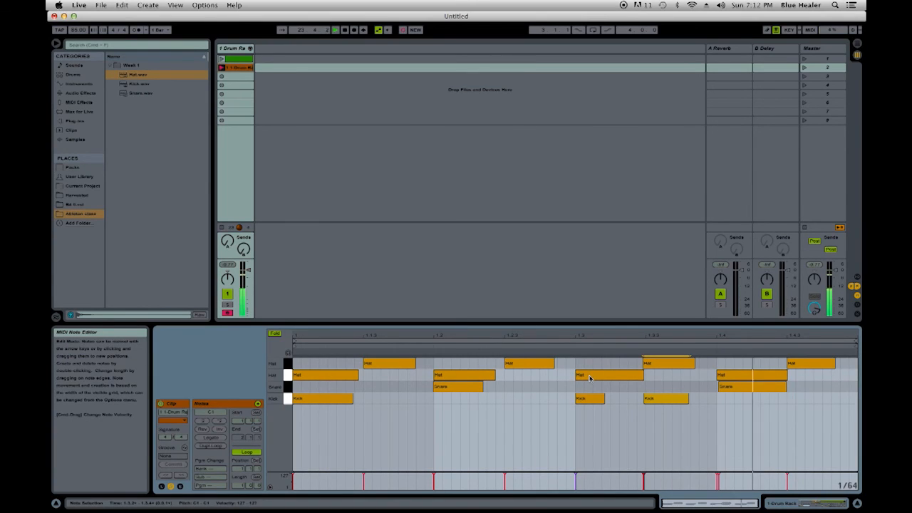
- Overdub kick notes just before beat 3 and at 1.4.3, undoing and replaying the mistimed first take
key(a)
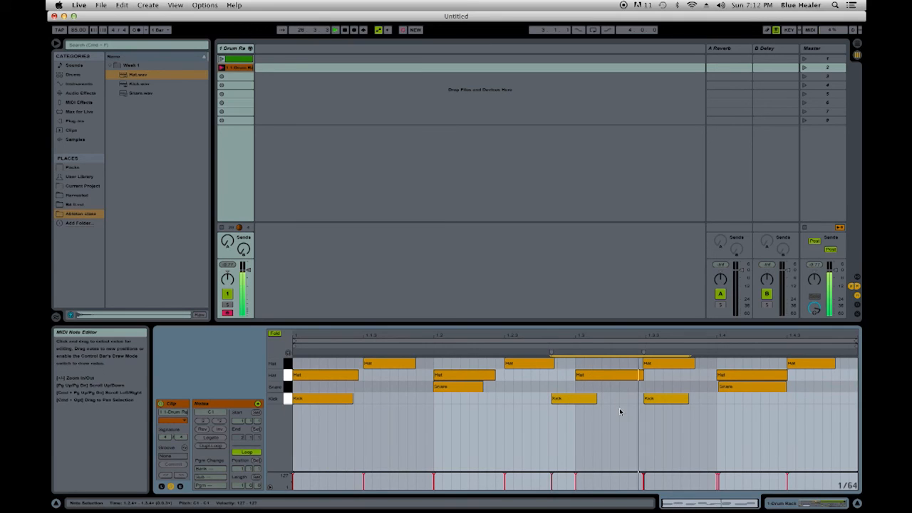
key(super+z)
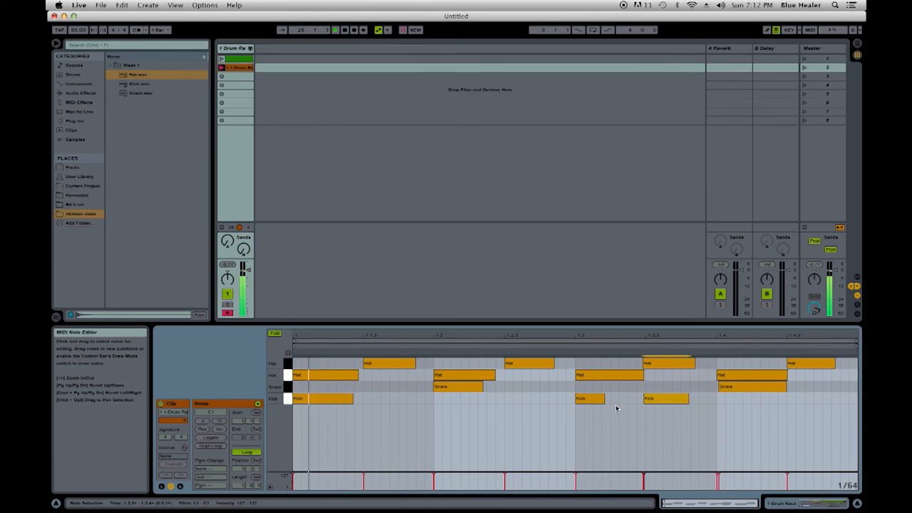
key(a)
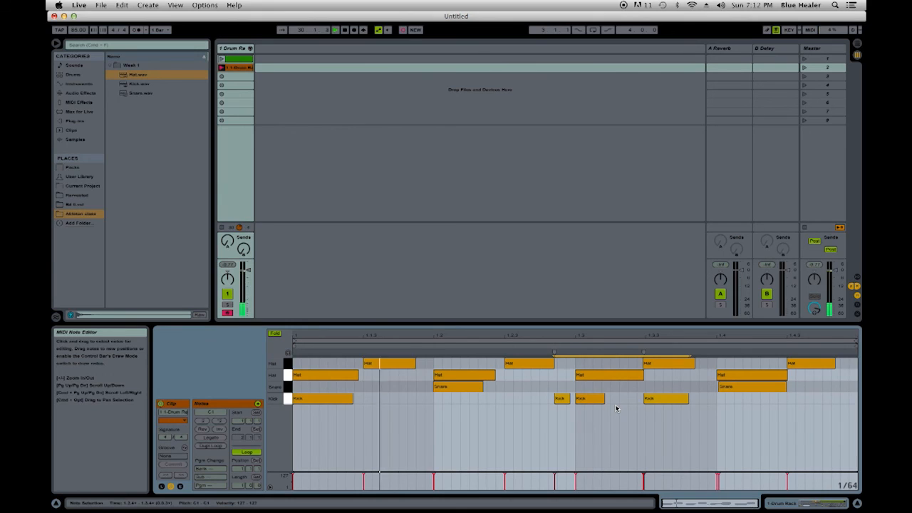
key(a)
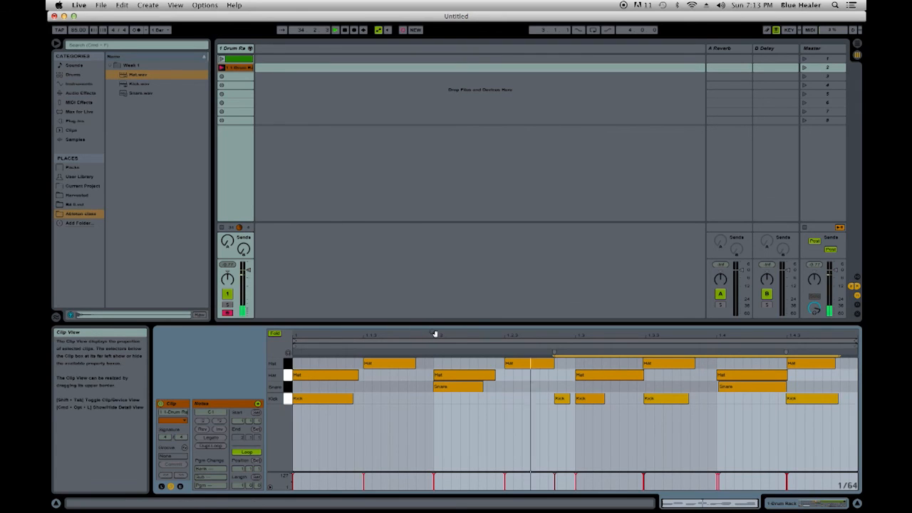
- Examine the snare's timing against the hat at beat 2 up close, and open the first clip for comparison
drag(439, 333, 440, 406)
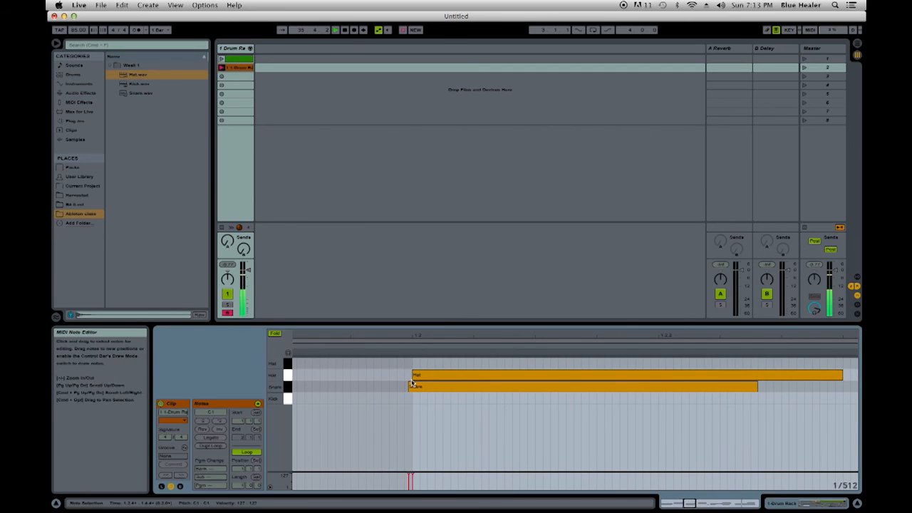
double_click(702, 503)
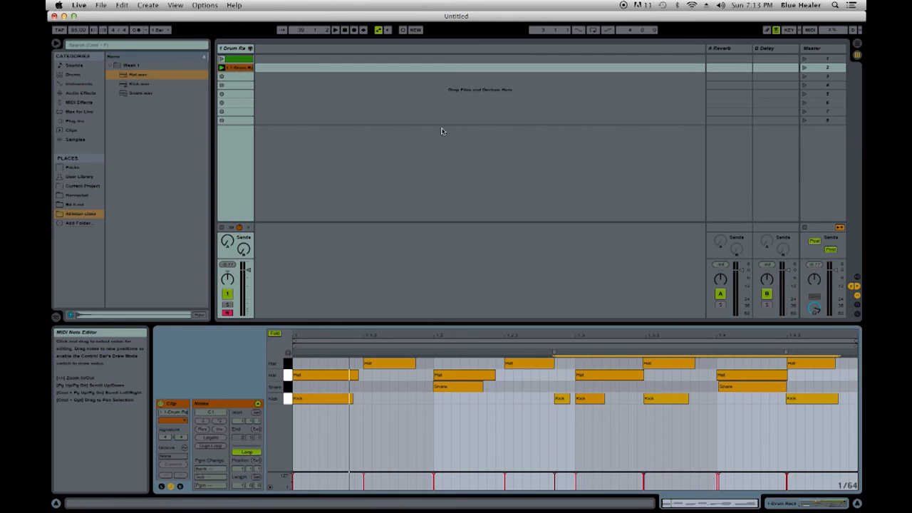
click(238, 60)
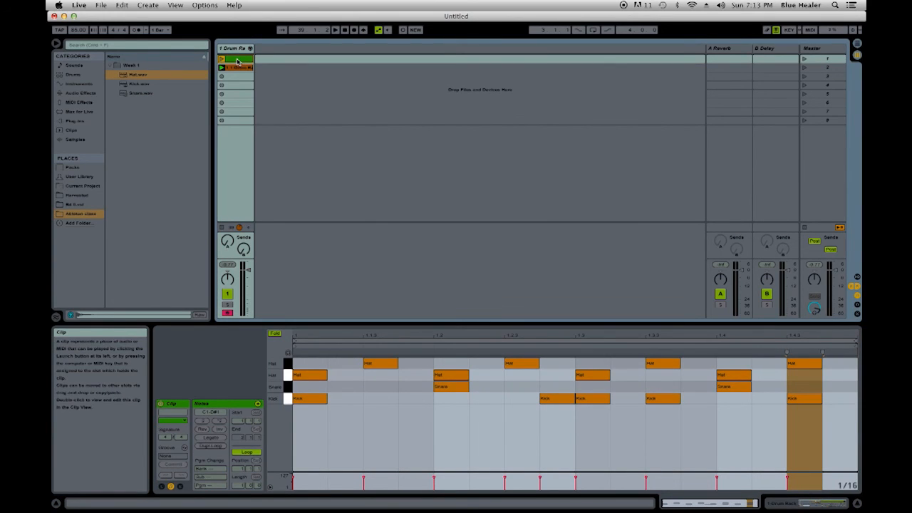
- Compare the notes in the drawn first clip and the recorded second clip, with a brief look at the Arrangement View
click(457, 384)
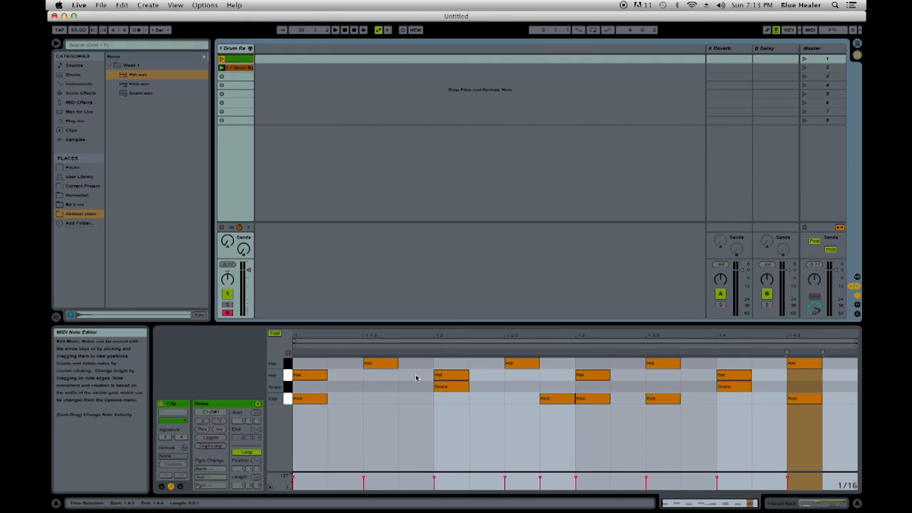
click(245, 68)
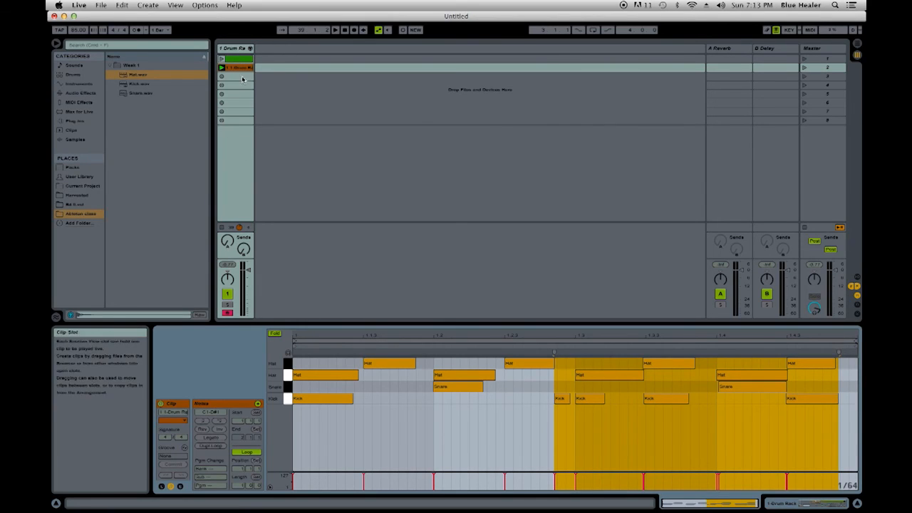
click(857, 54)
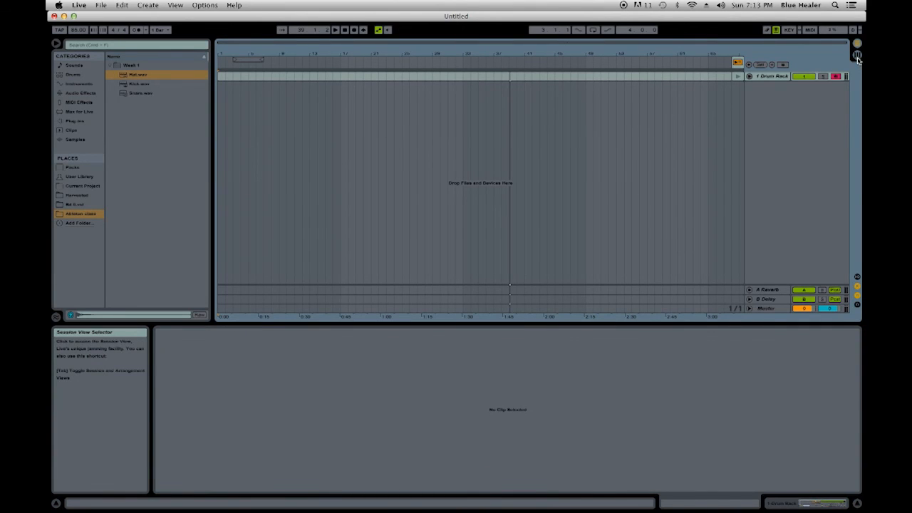
click(857, 56)
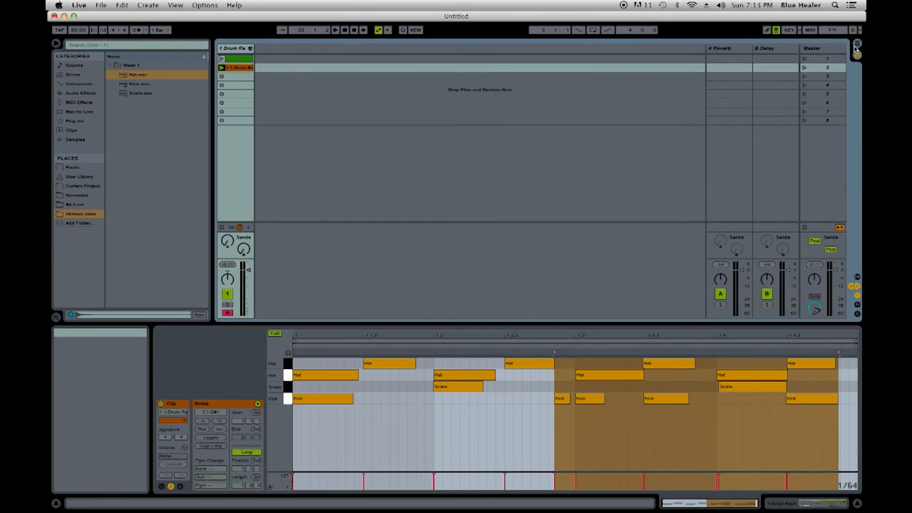
- Play the drawn first clip and the recorded second clip in turn to compare them, and stop playback
click(221, 59)
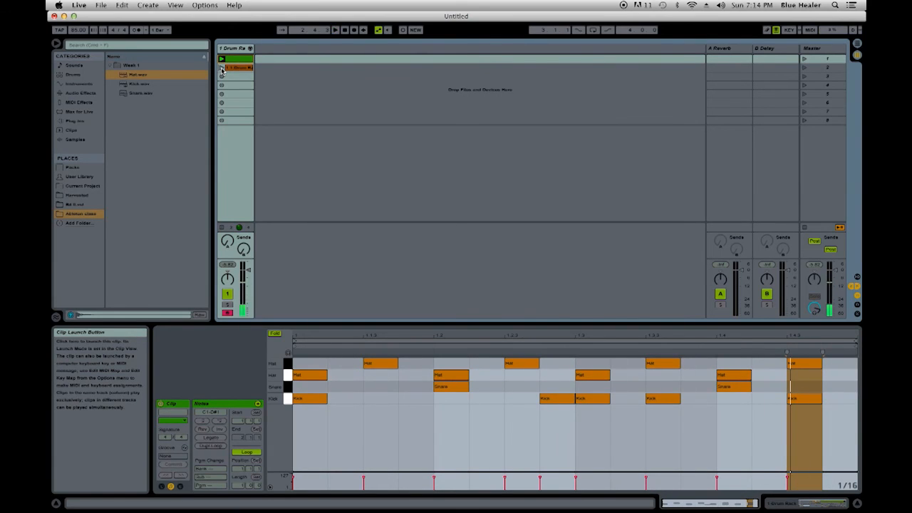
click(221, 67)
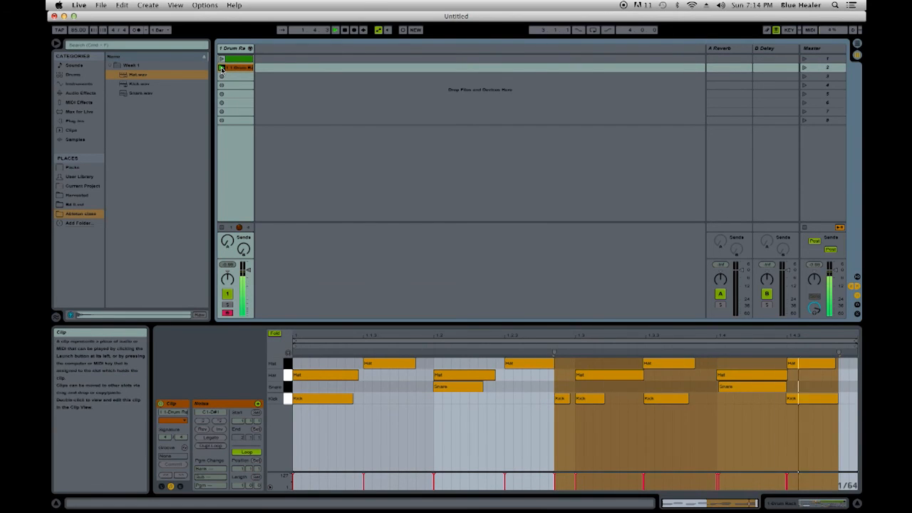
key(space)
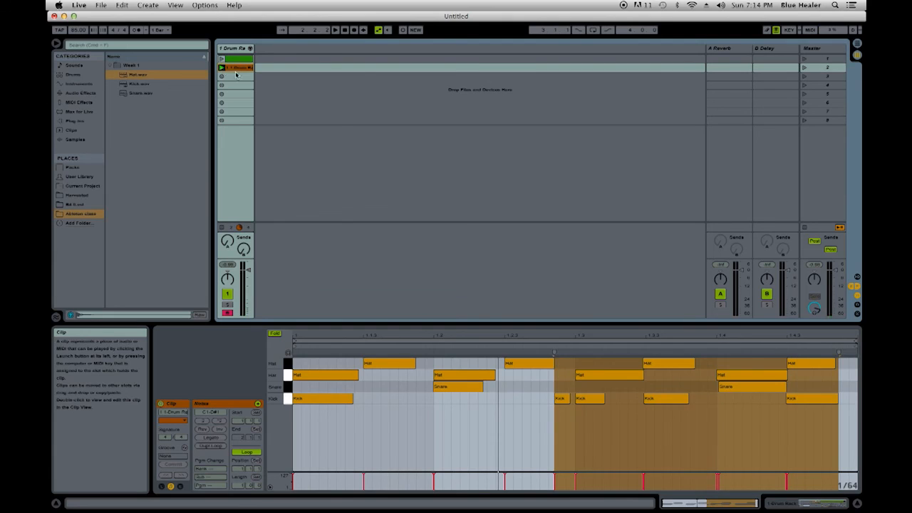
key(shift+Tab)
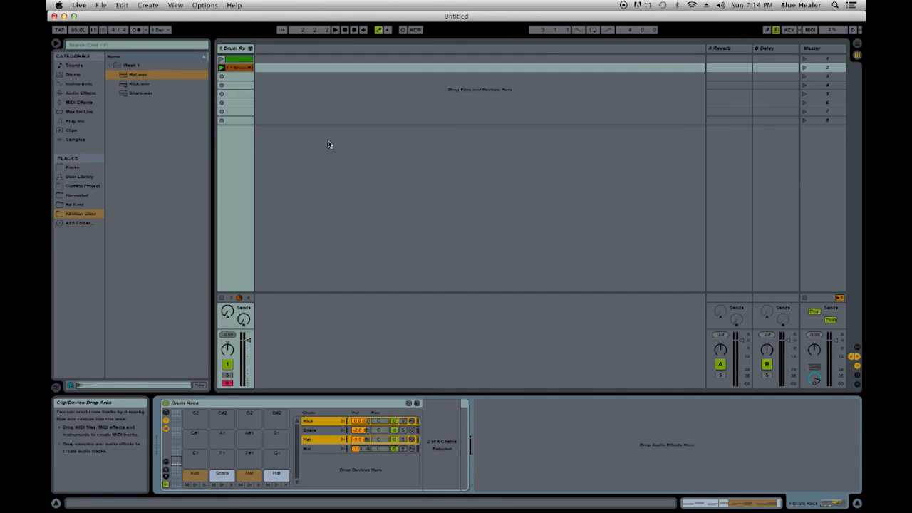
click(166, 466)
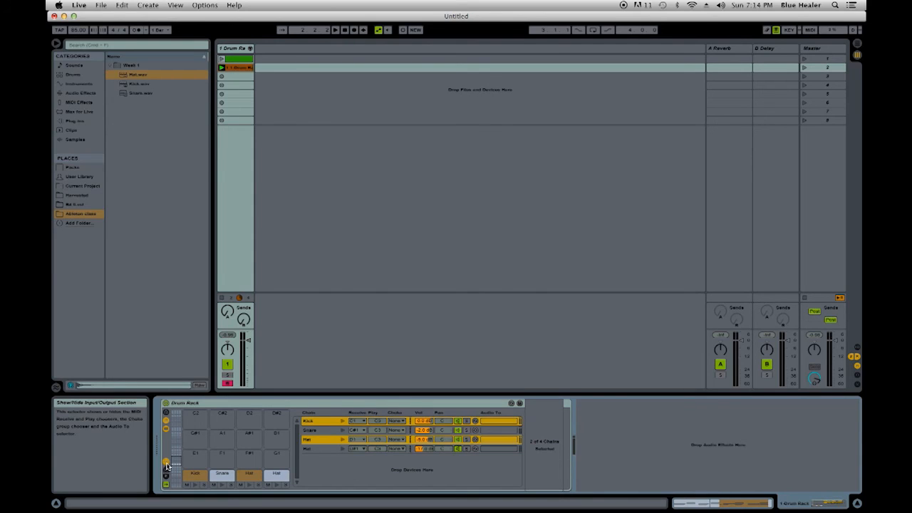
click(167, 464)
click(317, 450)
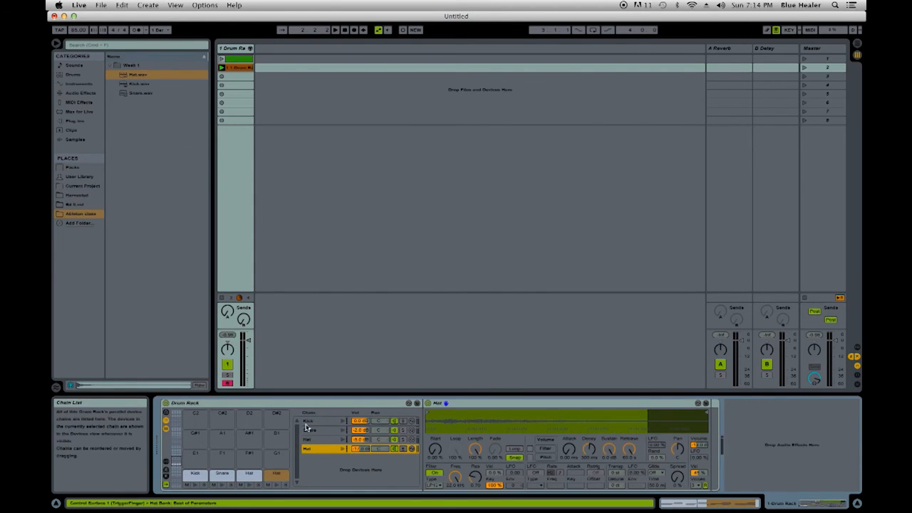
click(167, 463)
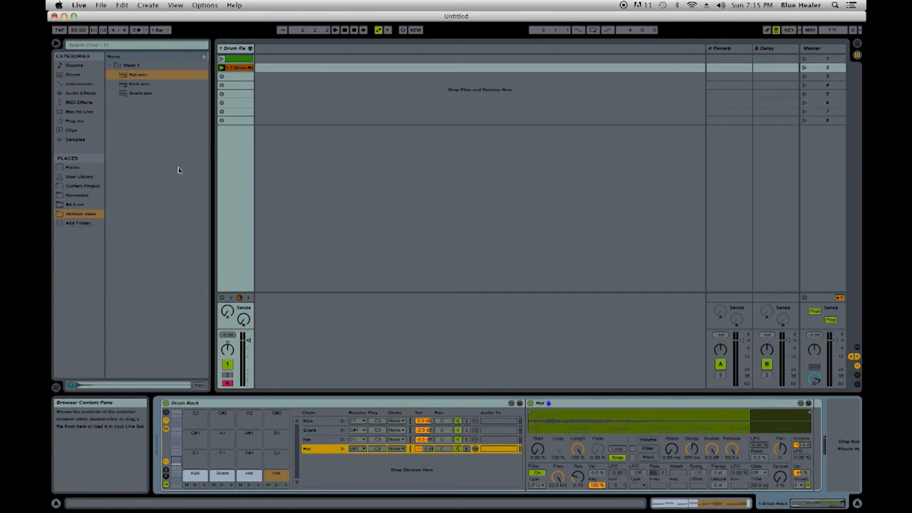
click(335, 432)
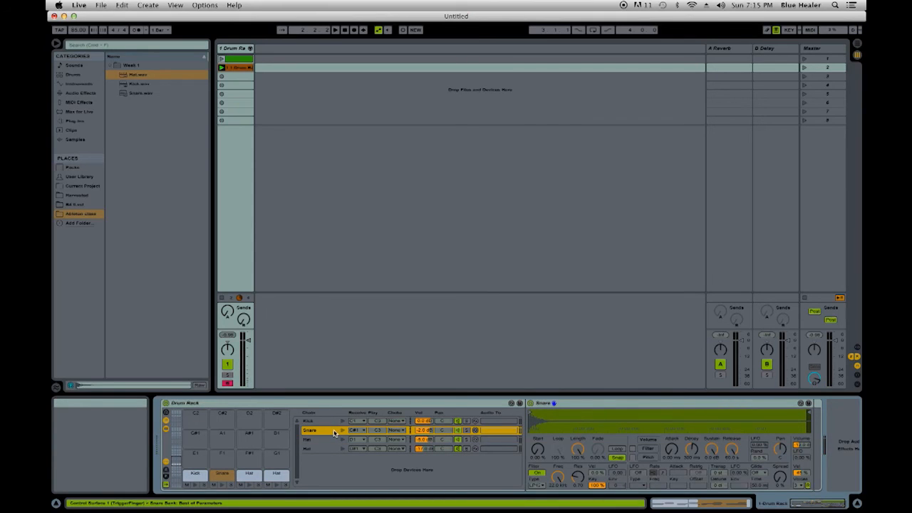